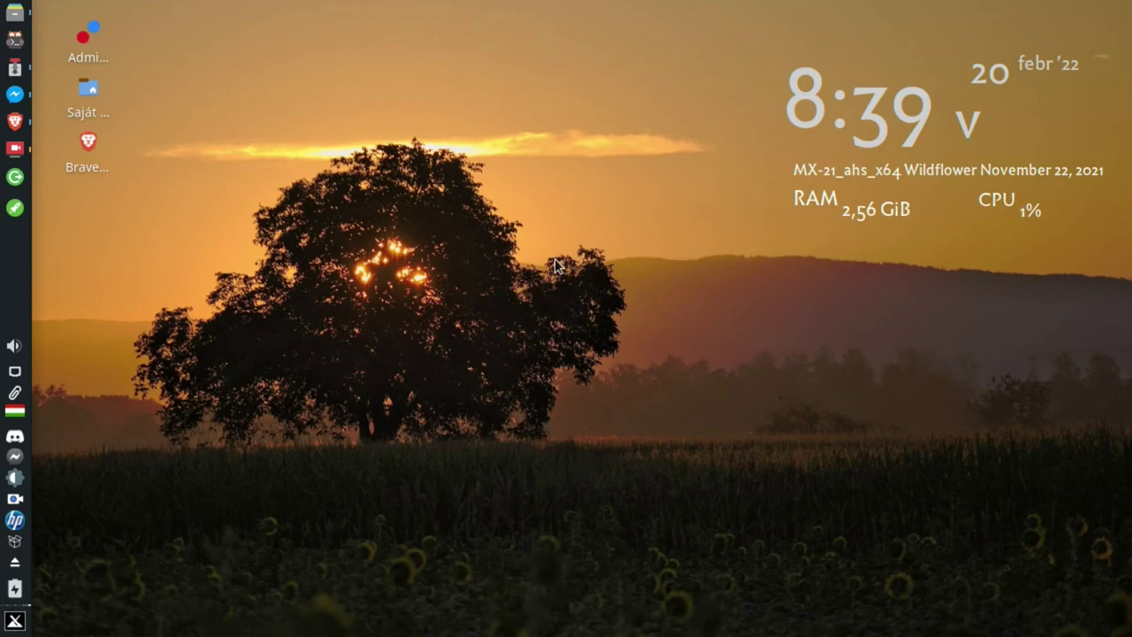
Step: Switch to the Brave window with the Conky GitHub page and read the README from Features through Quickstart to Documentation
{"action": "mouse_move", "coordinate": [19, 128]}
{"action": "left_click", "coordinate": [67, 124]}
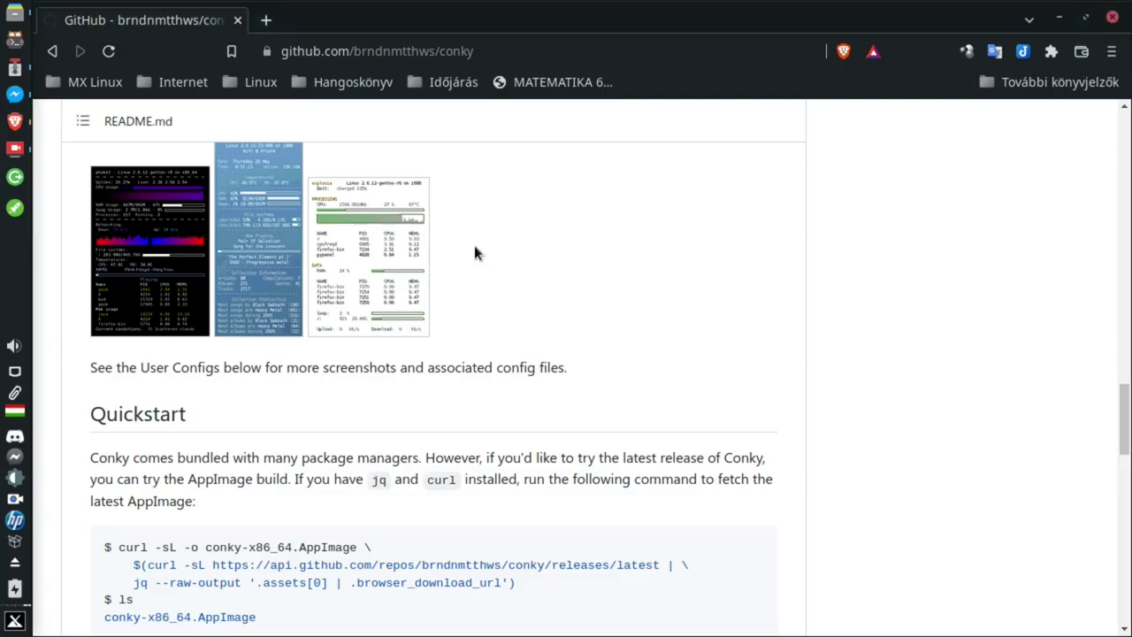
{"action": "scroll", "coordinate": [554, 339], "scroll_direction": "up", "scroll_amount": 7}
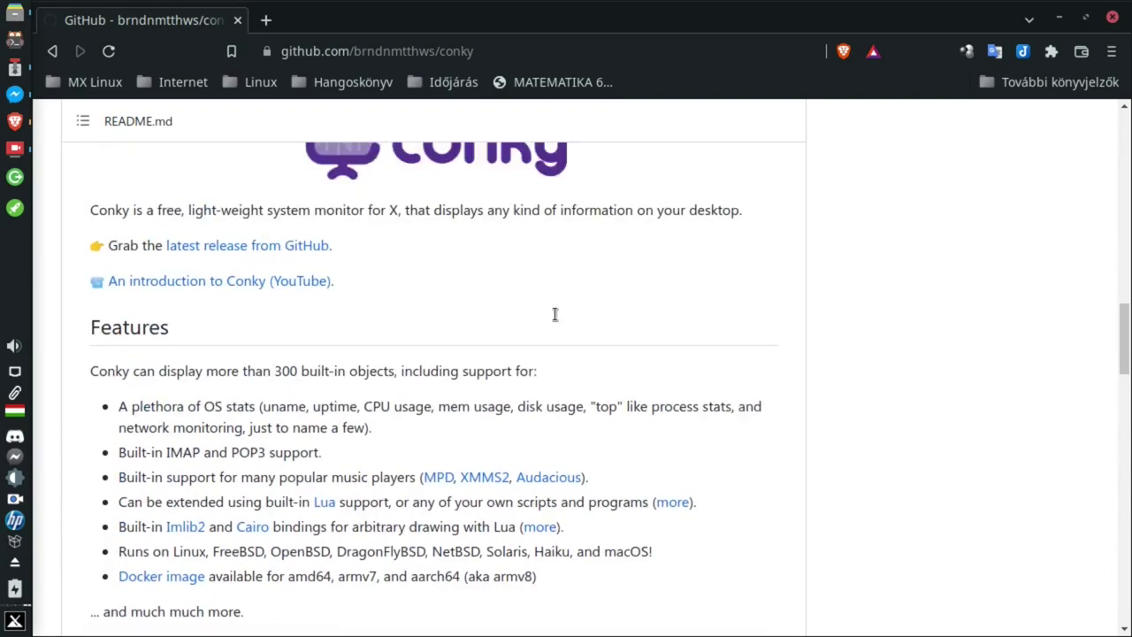
{"action": "scroll", "coordinate": [552, 312], "scroll_direction": "down", "scroll_amount": 7}
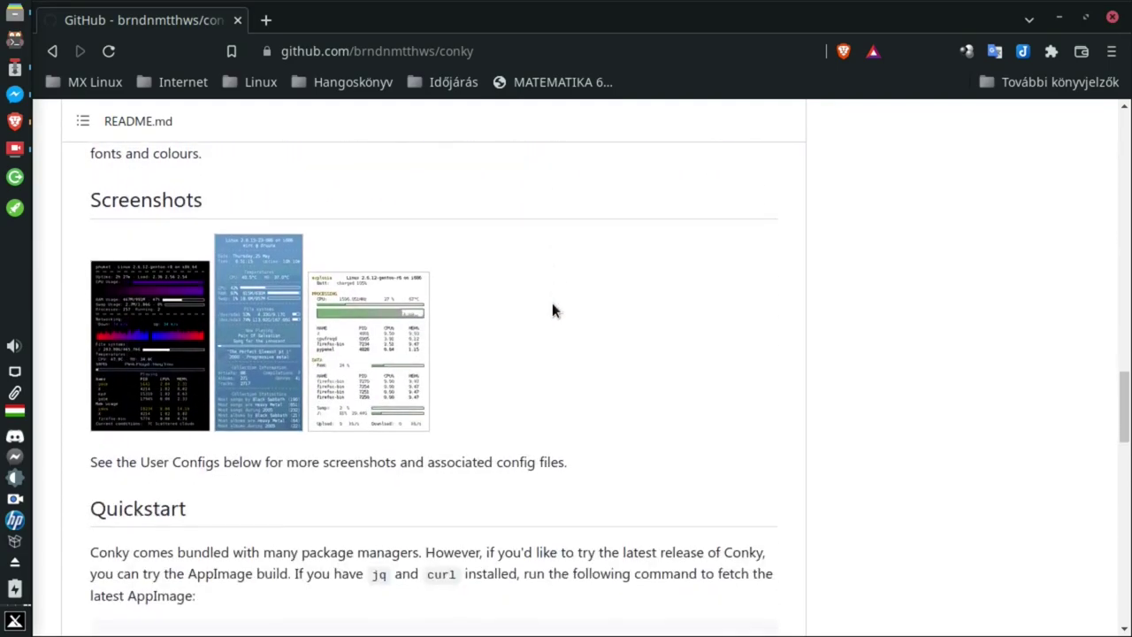
{"action": "scroll", "coordinate": [552, 304], "scroll_direction": "down", "scroll_amount": 6}
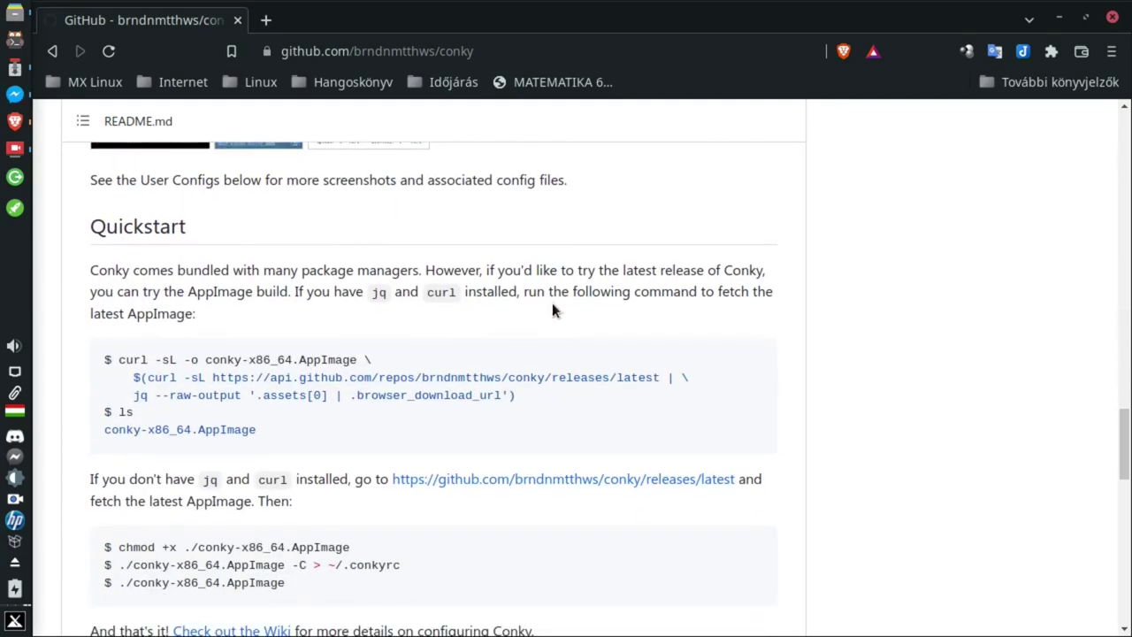
{"action": "scroll", "coordinate": [553, 309], "scroll_direction": "down", "scroll_amount": 1}
{"action": "scroll", "coordinate": [469, 385], "scroll_direction": "down", "scroll_amount": 4}
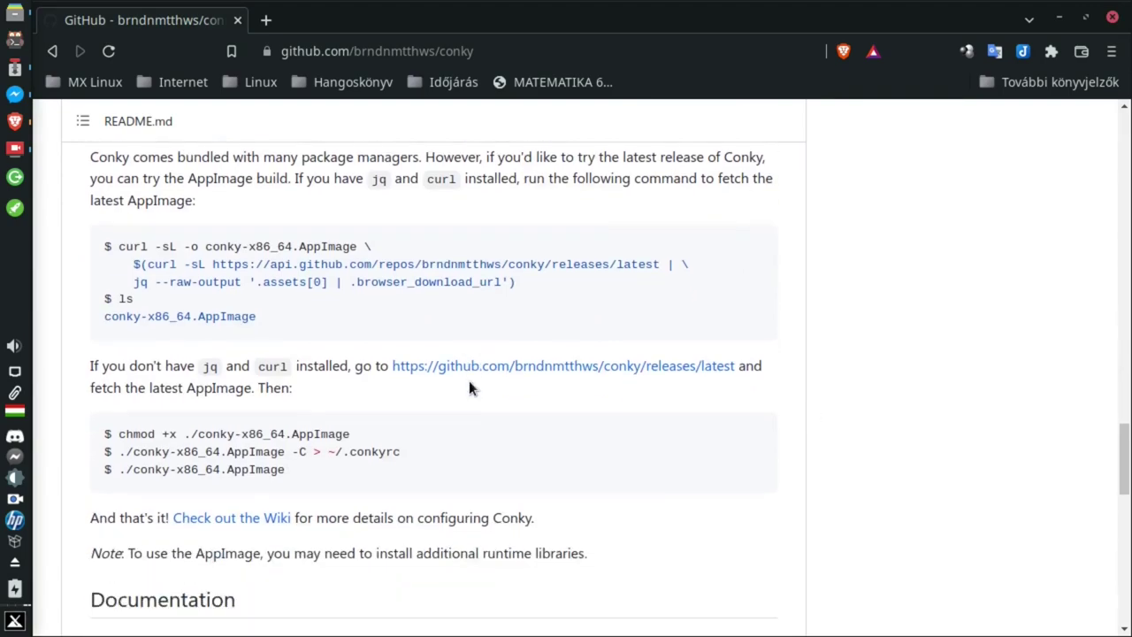
{"action": "scroll", "coordinate": [469, 387], "scroll_direction": "down", "scroll_amount": 2}
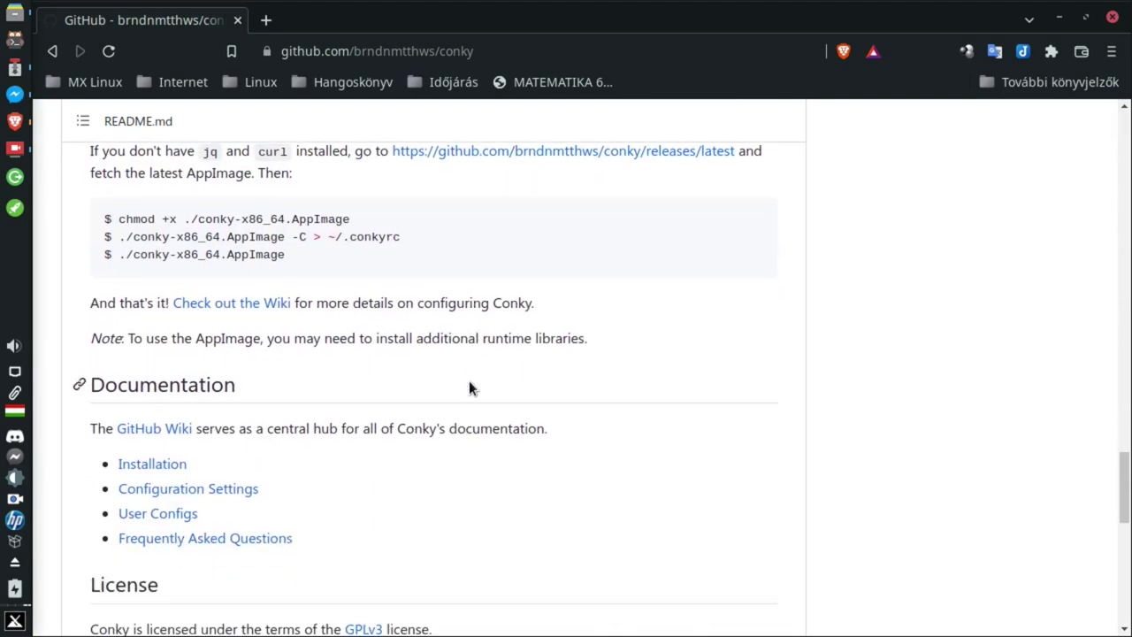
{"action": "scroll", "coordinate": [468, 387], "scroll_direction": "down", "scroll_amount": 2}
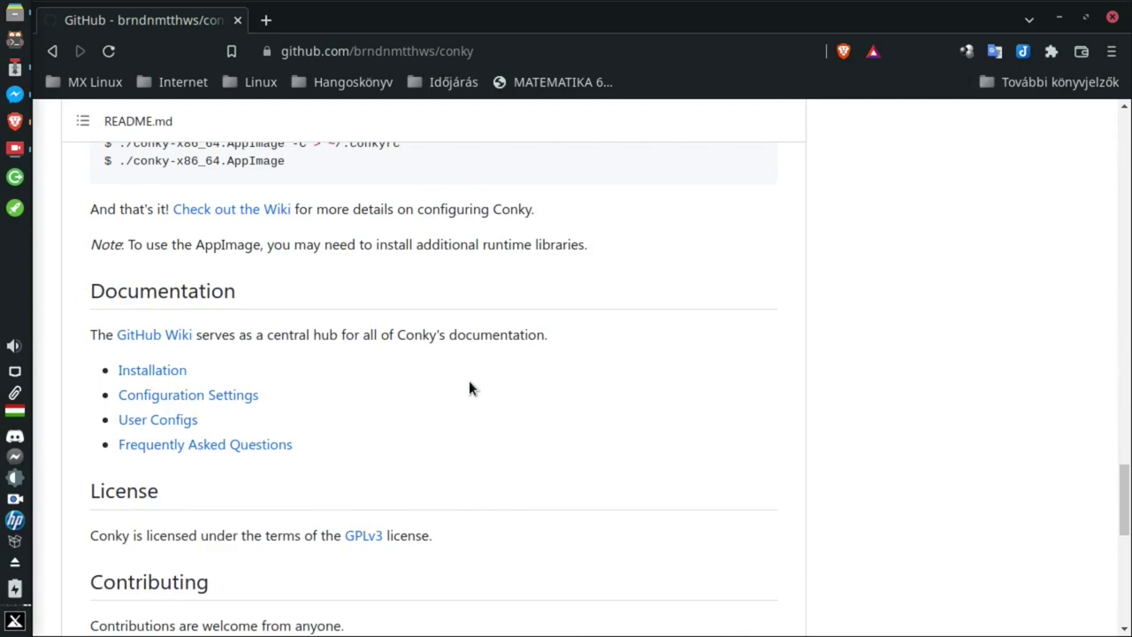
Step: Review the Syntax section of Conky's Configuration Settings documentation and close the browser
{"action": "left_click", "coordinate": [236, 401]}
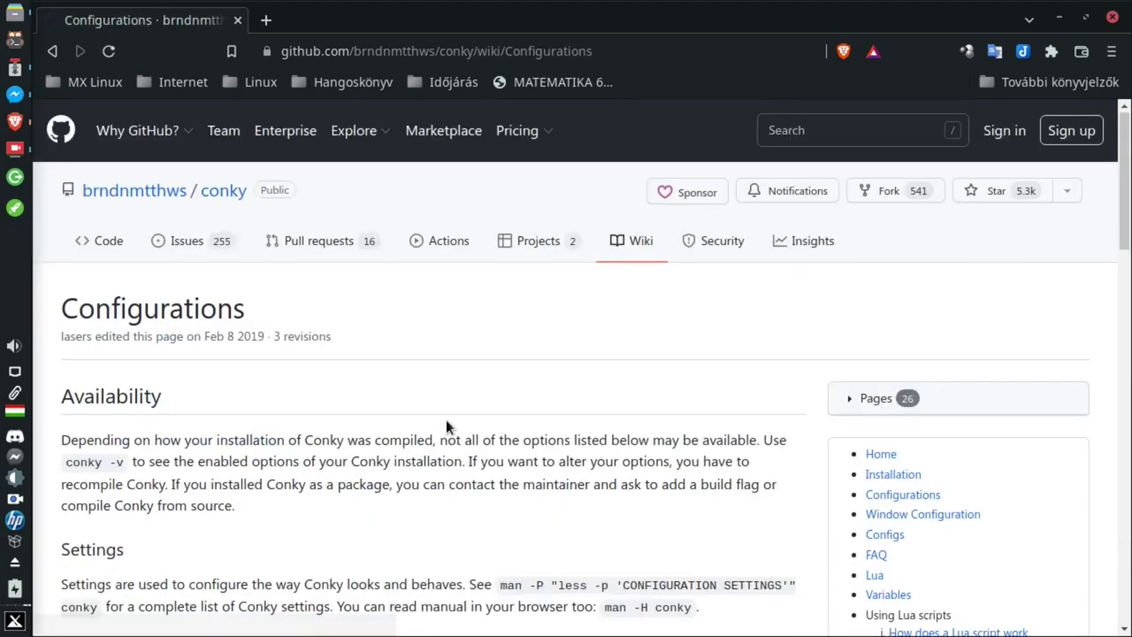
{"action": "scroll", "coordinate": [452, 404], "scroll_direction": "down", "scroll_amount": 8}
{"action": "scroll", "coordinate": [452, 404], "scroll_direction": "down", "scroll_amount": 5}
{"action": "scroll", "coordinate": [452, 403], "scroll_direction": "up", "scroll_amount": 4}
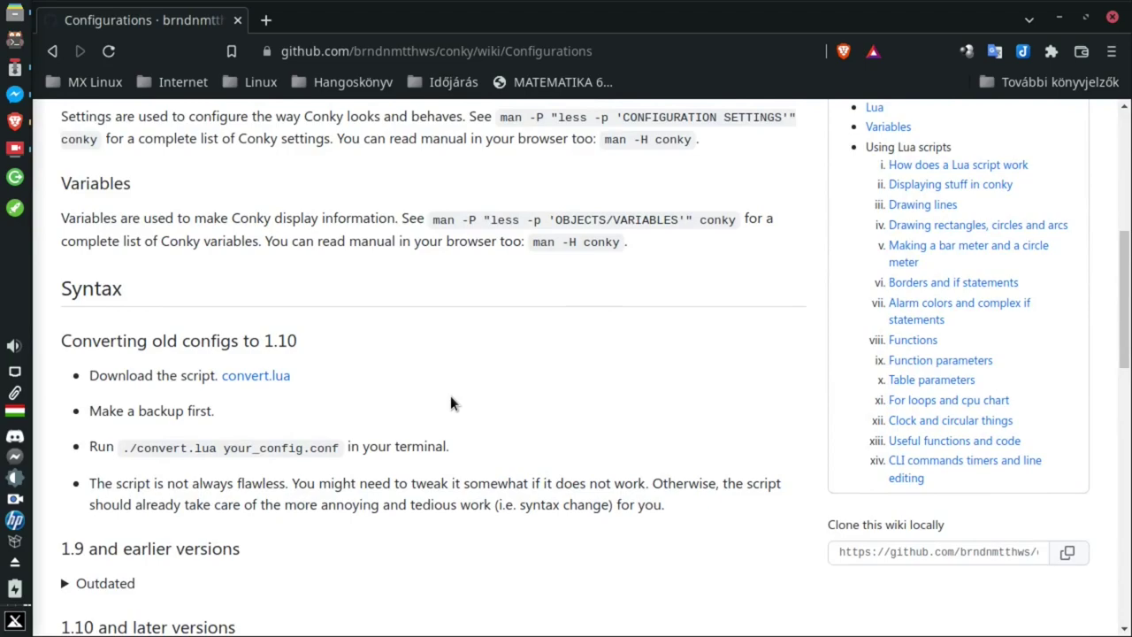
{"action": "scroll", "coordinate": [451, 402], "scroll_direction": "down", "scroll_amount": 3}
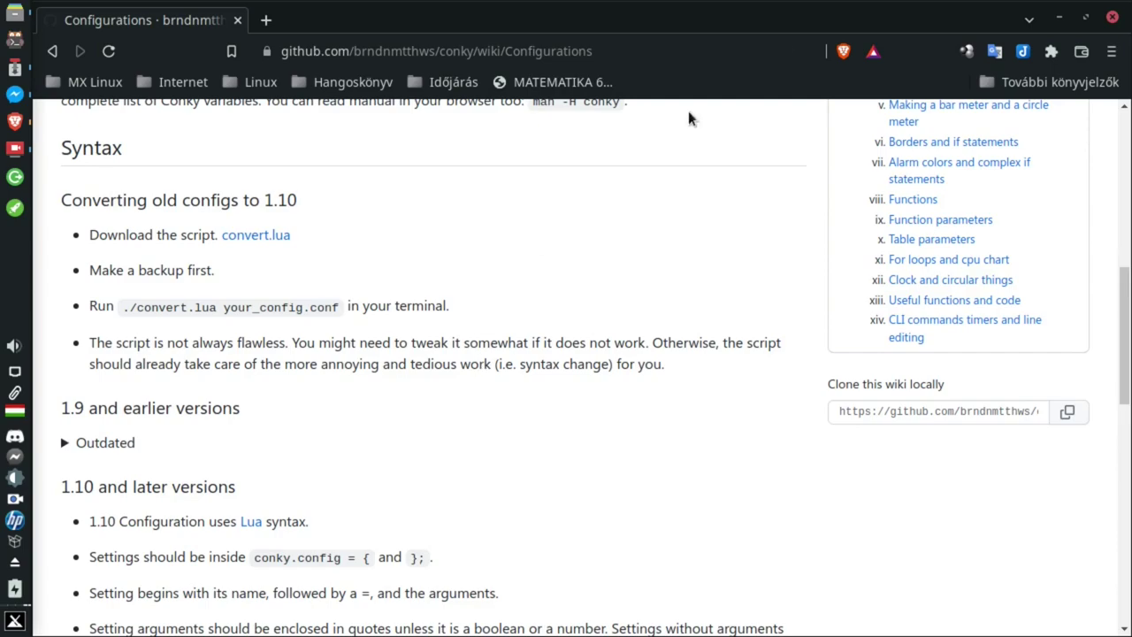
{"action": "left_click", "coordinate": [1111, 16]}
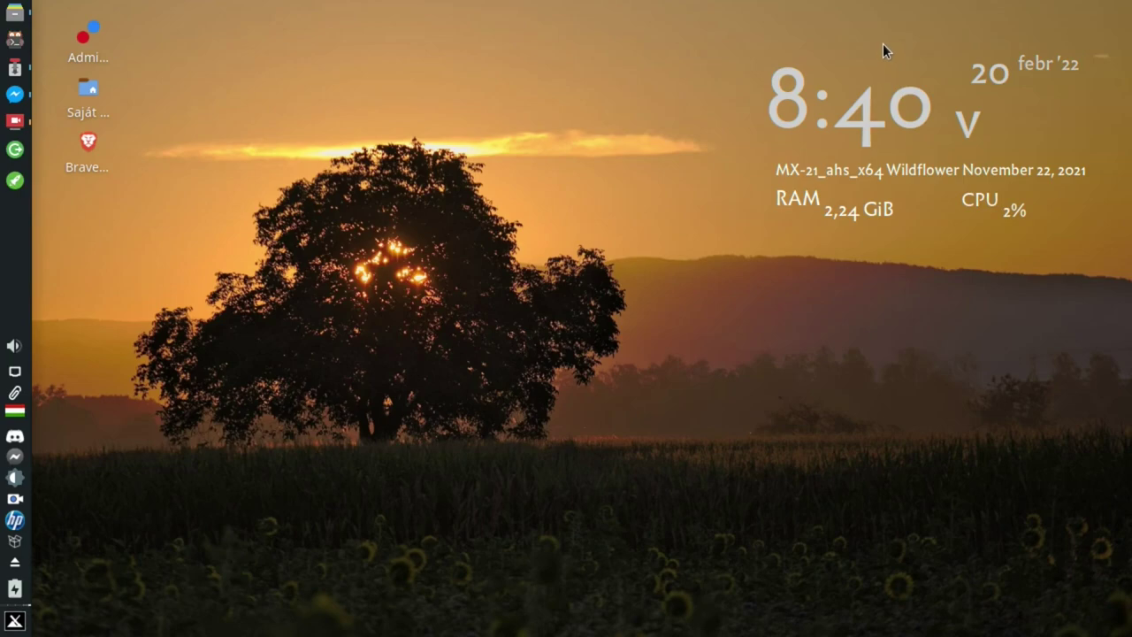
Step: Find MX Tools by searching for "mx" and launch MX Conky from it in a maximized window
{"action": "left_click", "coordinate": [16, 622]}
{"action": "type", "text": "mx"}
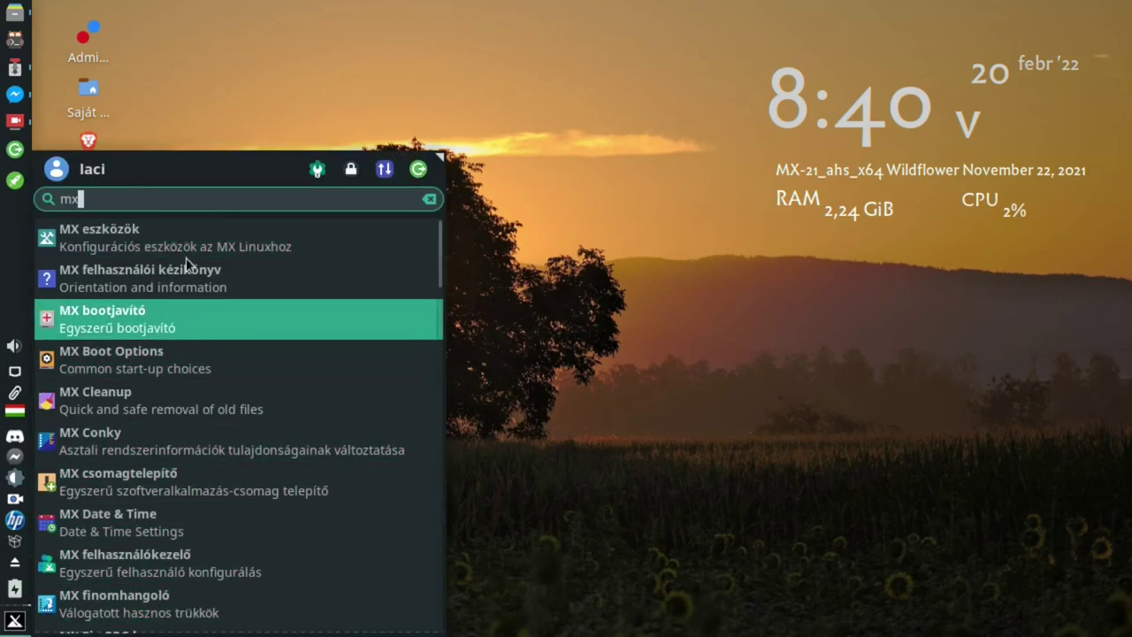
{"action": "left_click", "coordinate": [173, 224]}
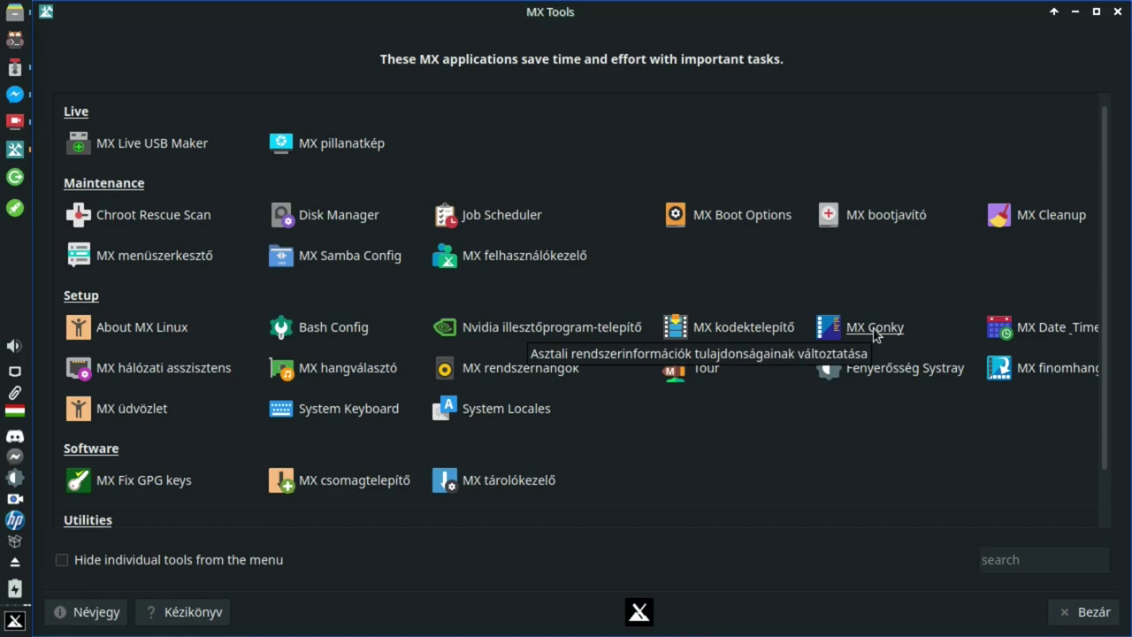
{"action": "left_click", "coordinate": [873, 327]}
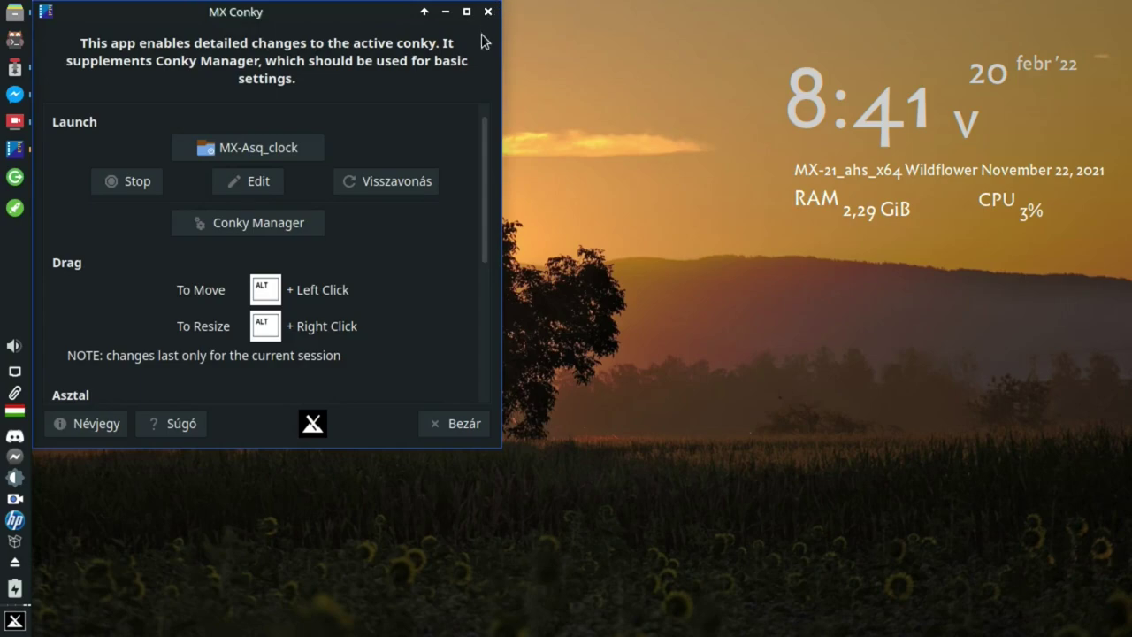
{"action": "left_click", "coordinate": [467, 13]}
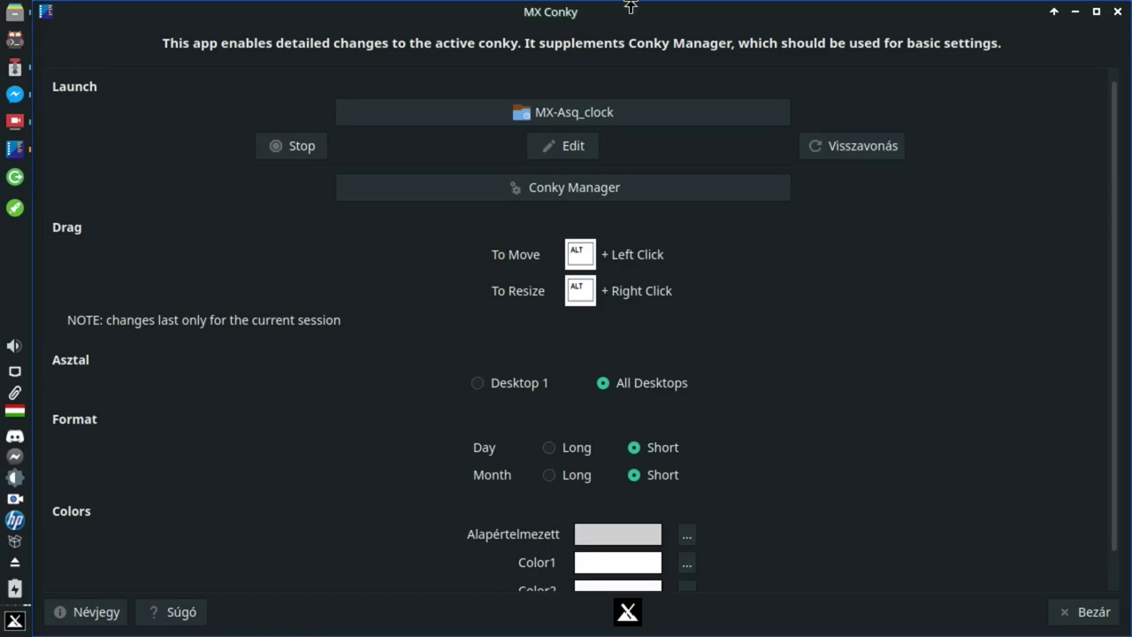
Step: View the available Conky config files without choosing one, and stop and rerun the MX-Asq_clock conky
{"action": "left_click", "coordinate": [692, 112]}
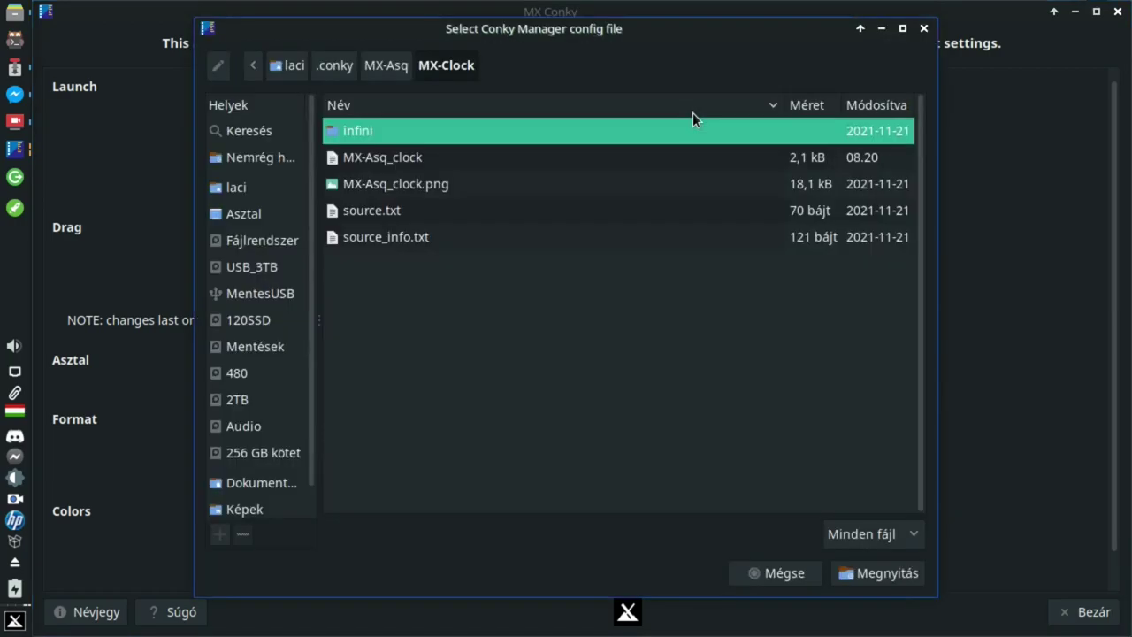
{"action": "left_click", "coordinate": [793, 580]}
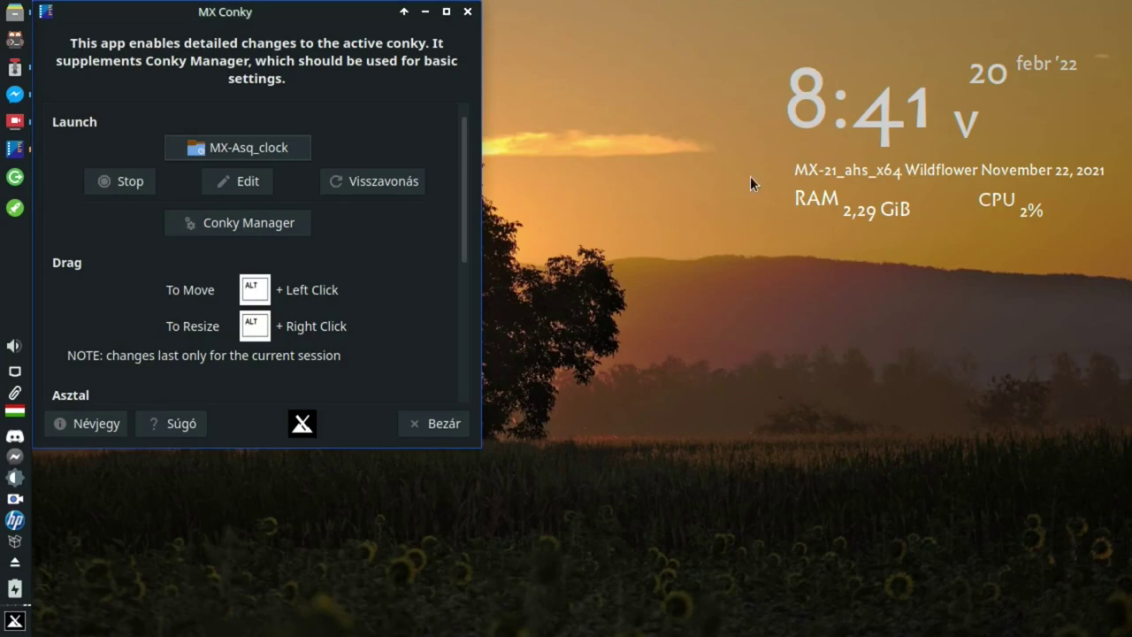
{"action": "left_click", "coordinate": [107, 181]}
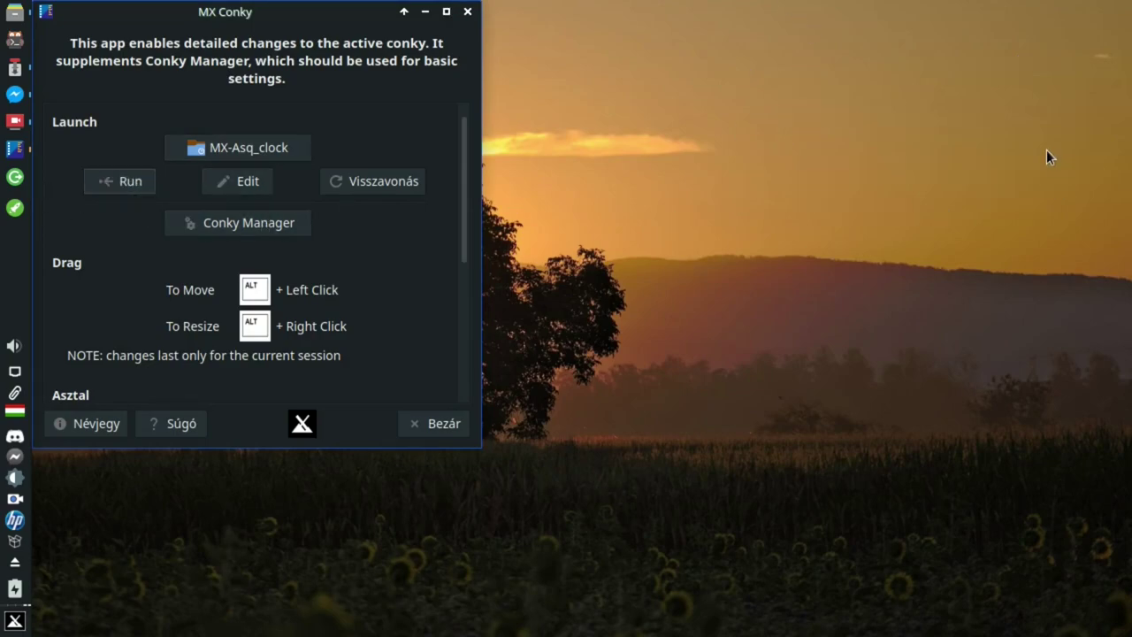
{"action": "left_click", "coordinate": [115, 182]}
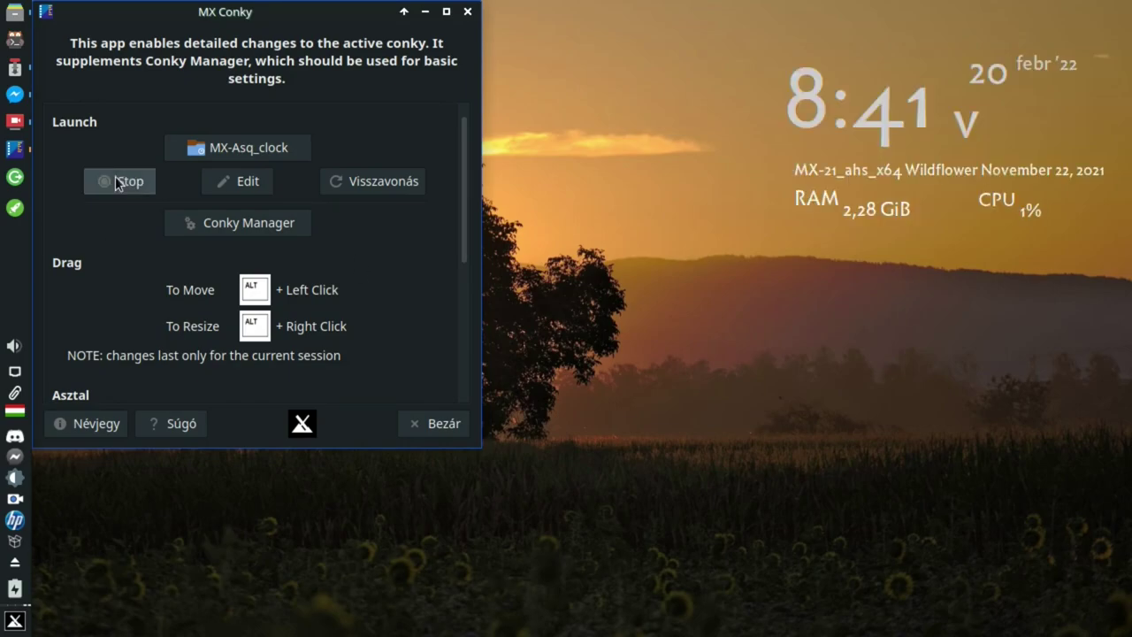
Step: Open the MX-Asq_clock config file for editing, examine its alignment, color and output settings, and close it unchanged
{"action": "left_click", "coordinate": [255, 181]}
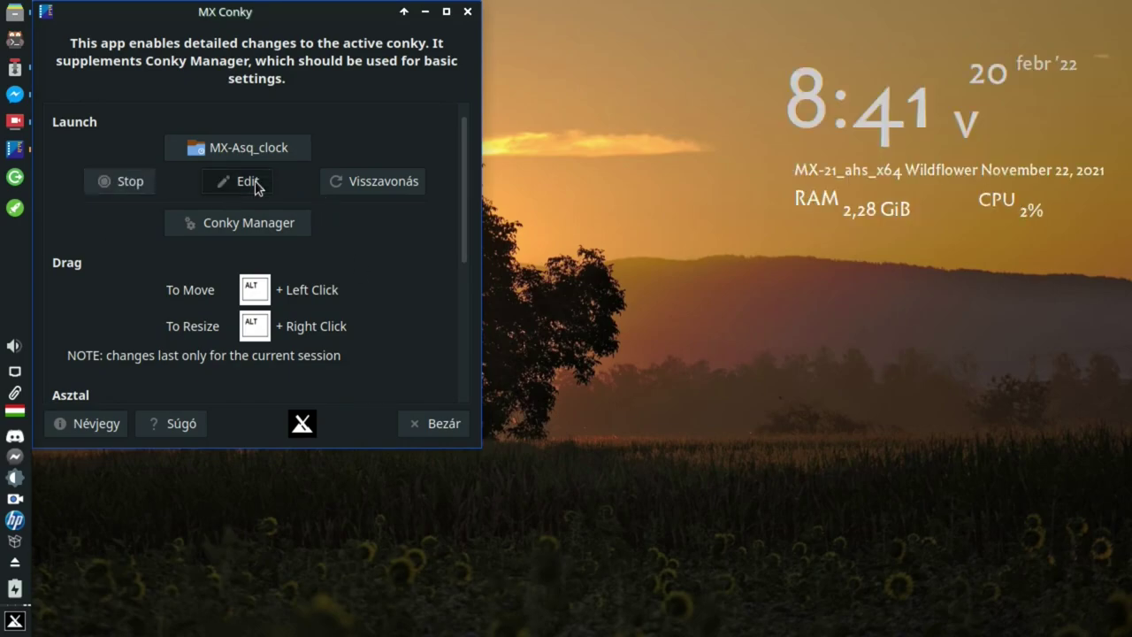
{"action": "scroll", "coordinate": [425, 330], "scroll_direction": "down", "scroll_amount": 6}
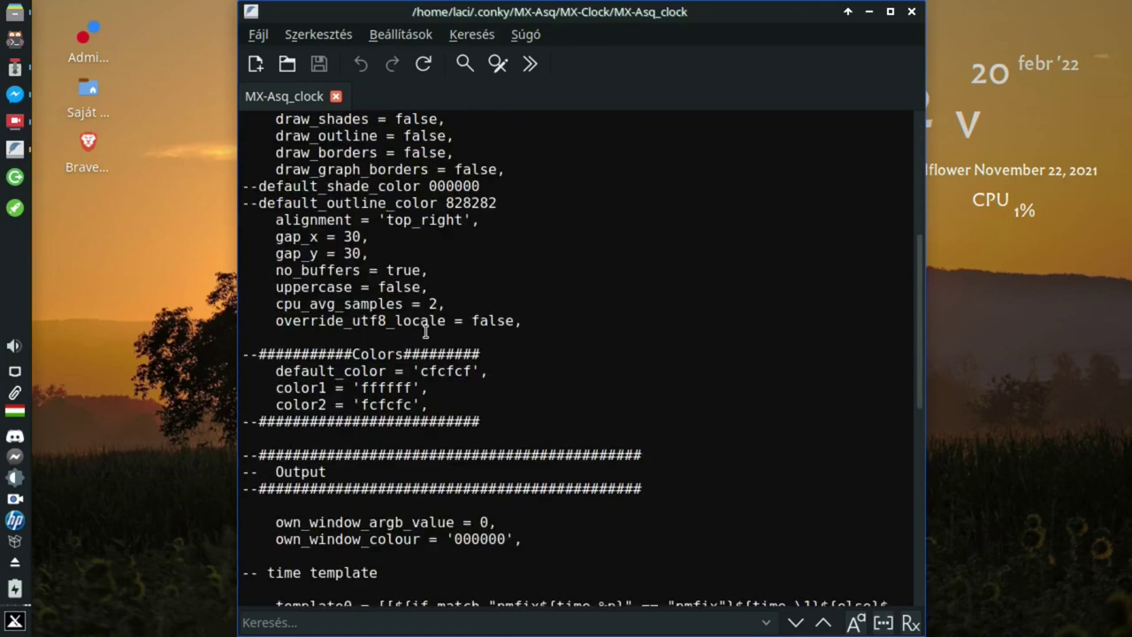
{"action": "scroll", "coordinate": [425, 331], "scroll_direction": "down", "scroll_amount": 1}
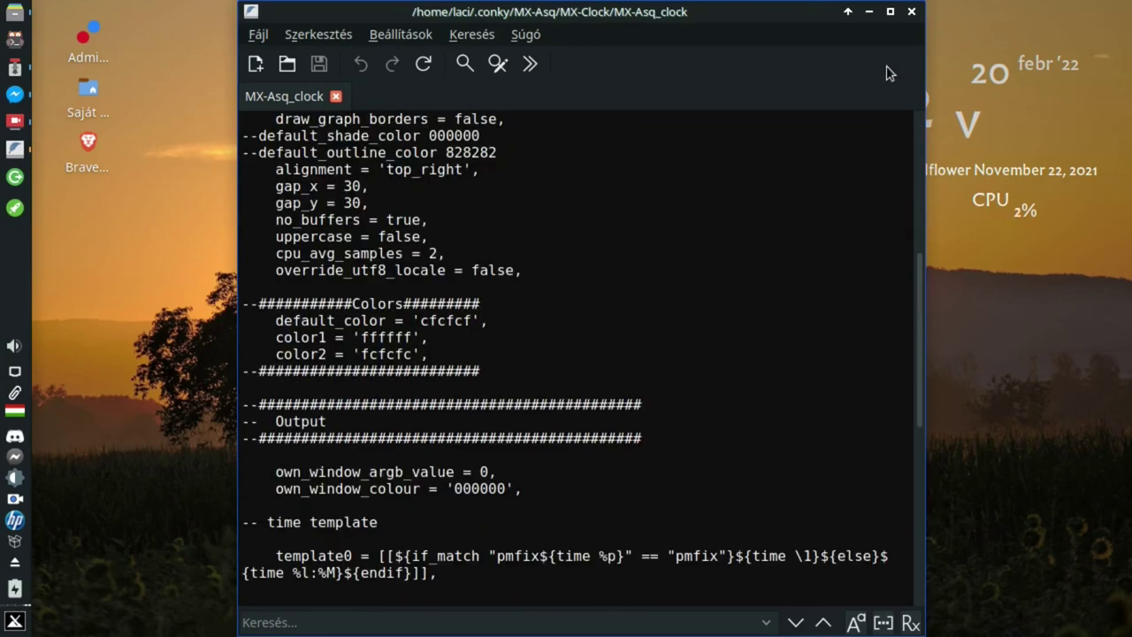
{"action": "left_click", "coordinate": [910, 13]}
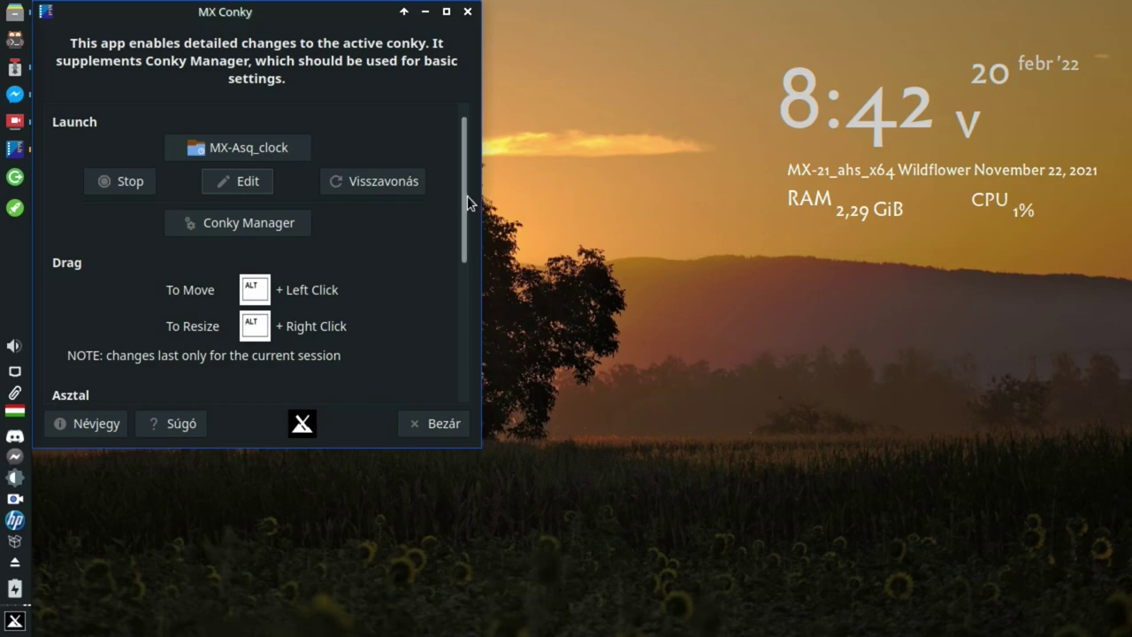
Step: Try the Long format for the day and the month, returning each to Short
{"action": "left_click_drag", "start_coordinate": [464, 186], "coordinate": [475, 306]}
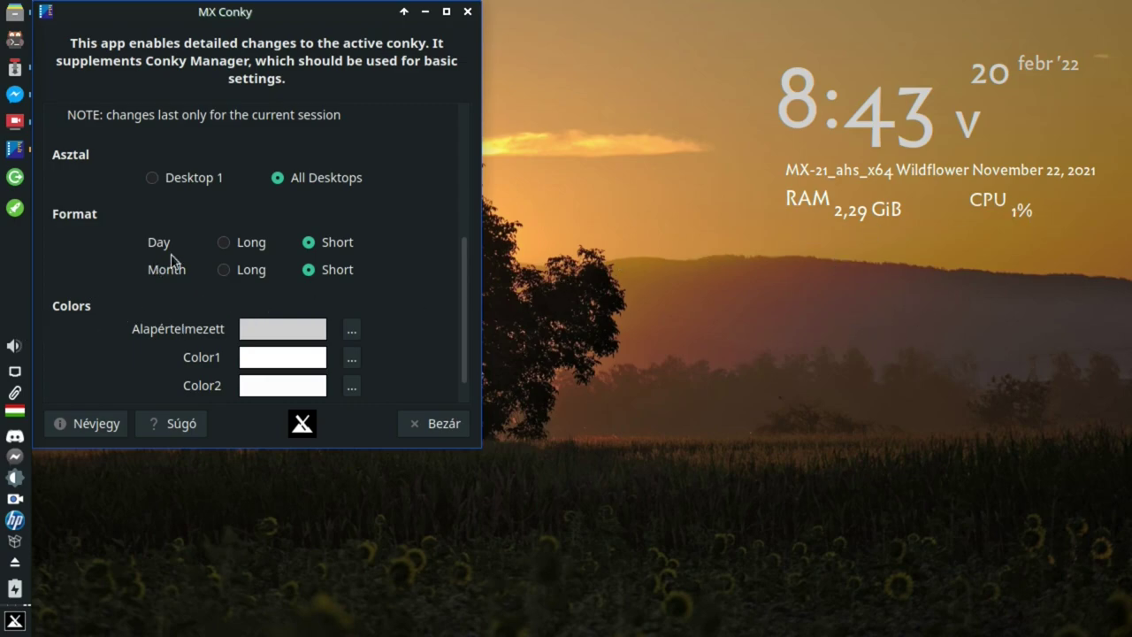
{"action": "left_click", "coordinate": [229, 238]}
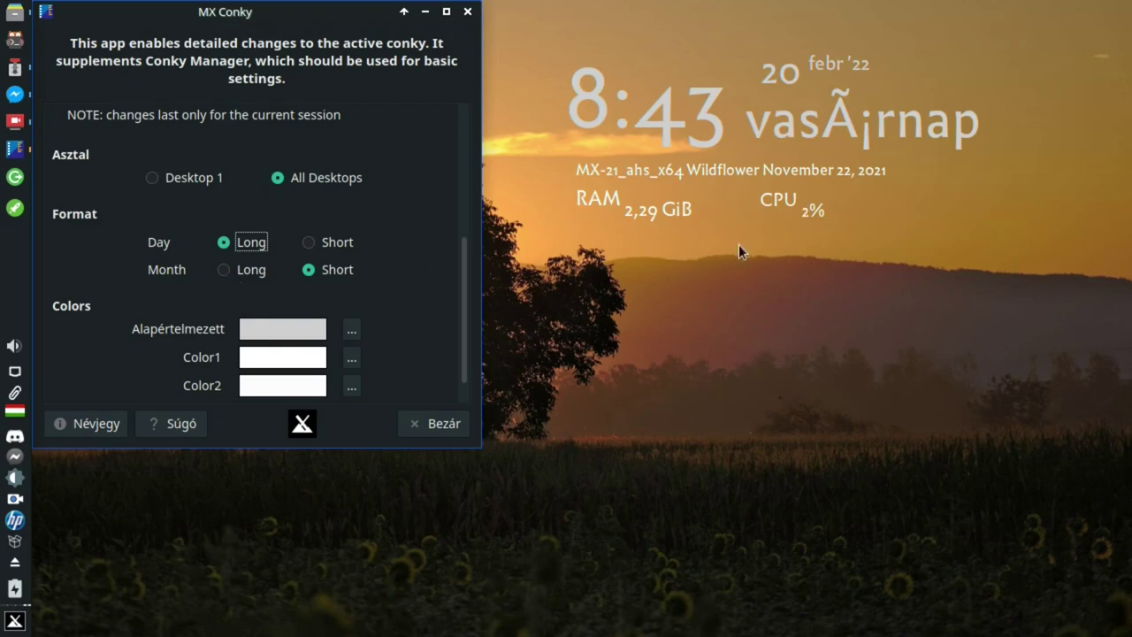
{"action": "left_click", "coordinate": [309, 243]}
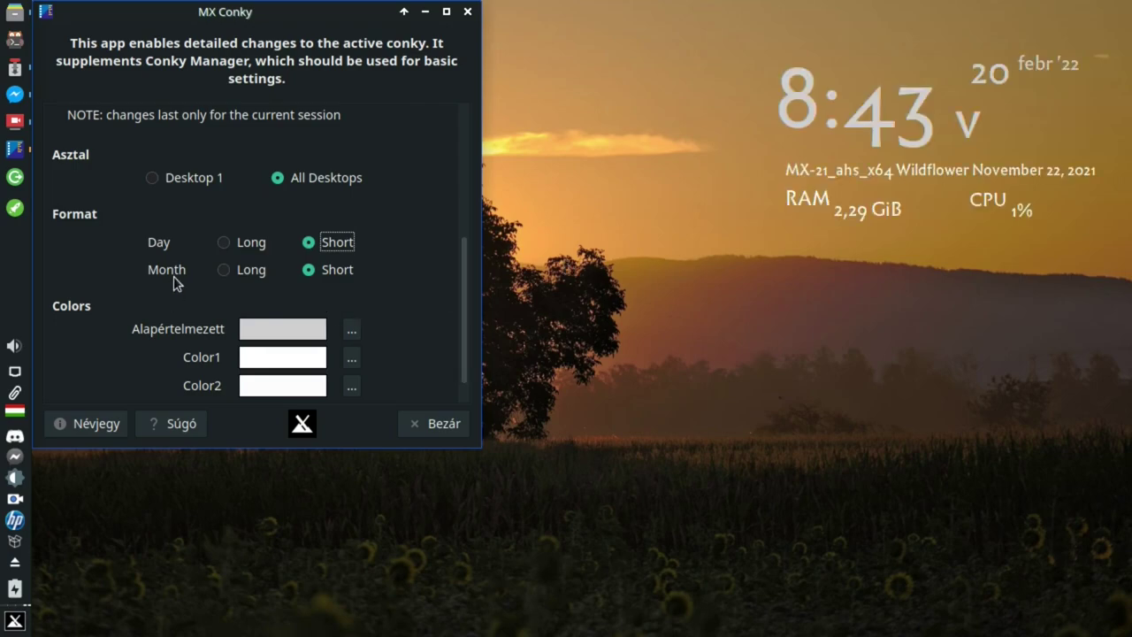
{"action": "left_click", "coordinate": [227, 270]}
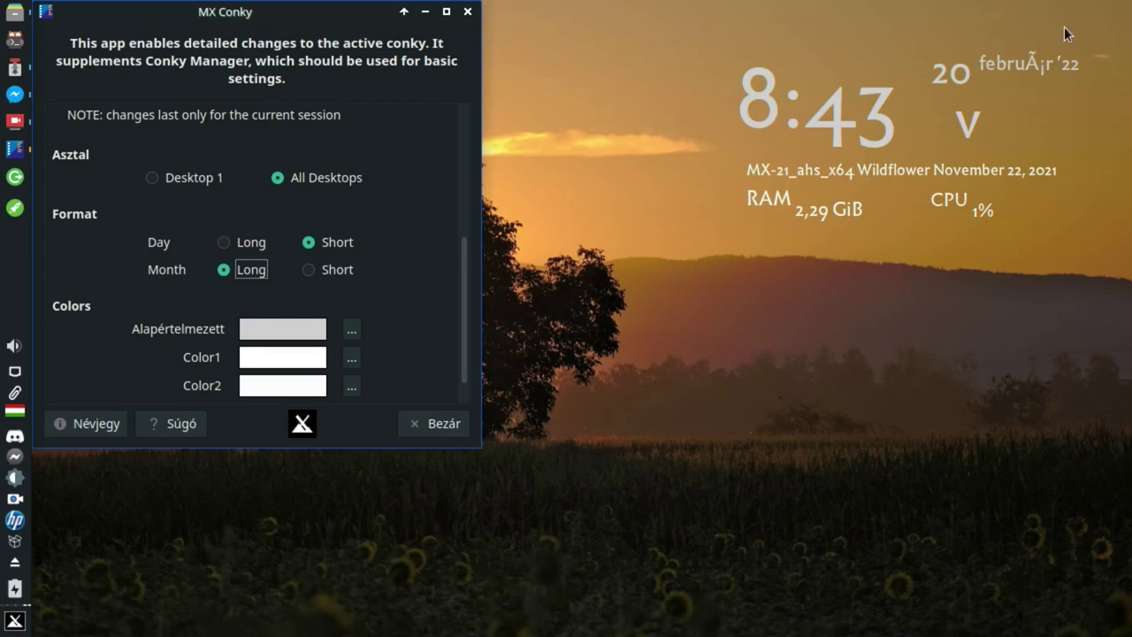
{"action": "left_click", "coordinate": [307, 270]}
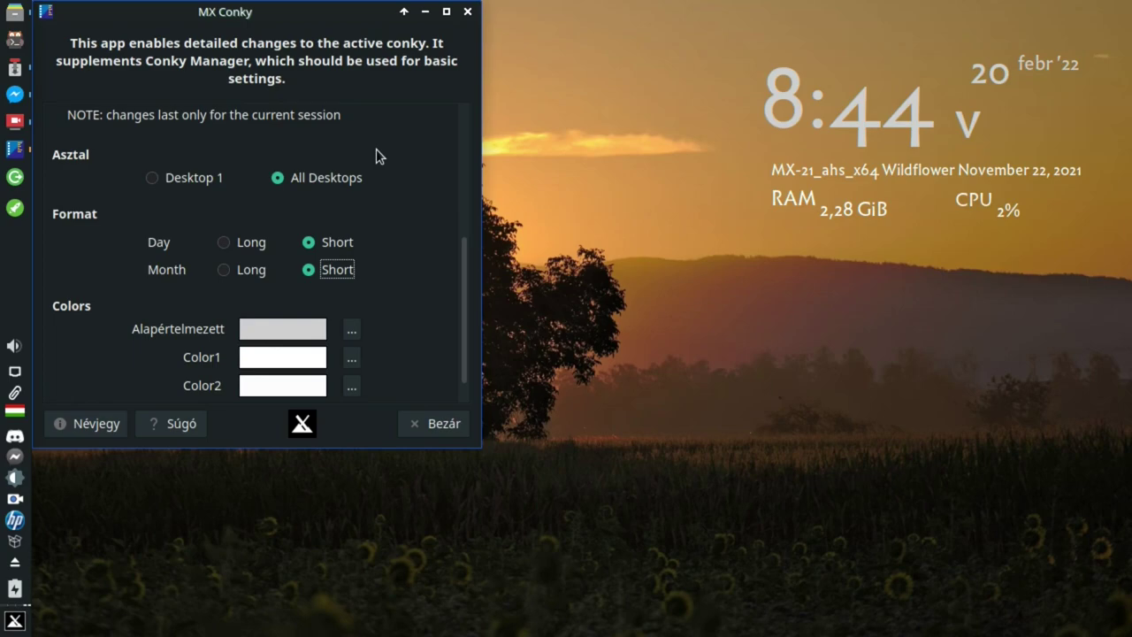
Step: Set Color1 to a dark brown sampled from the desktop wallpaper with the color picker
{"action": "scroll", "coordinate": [284, 199], "scroll_direction": "down", "scroll_amount": 1}
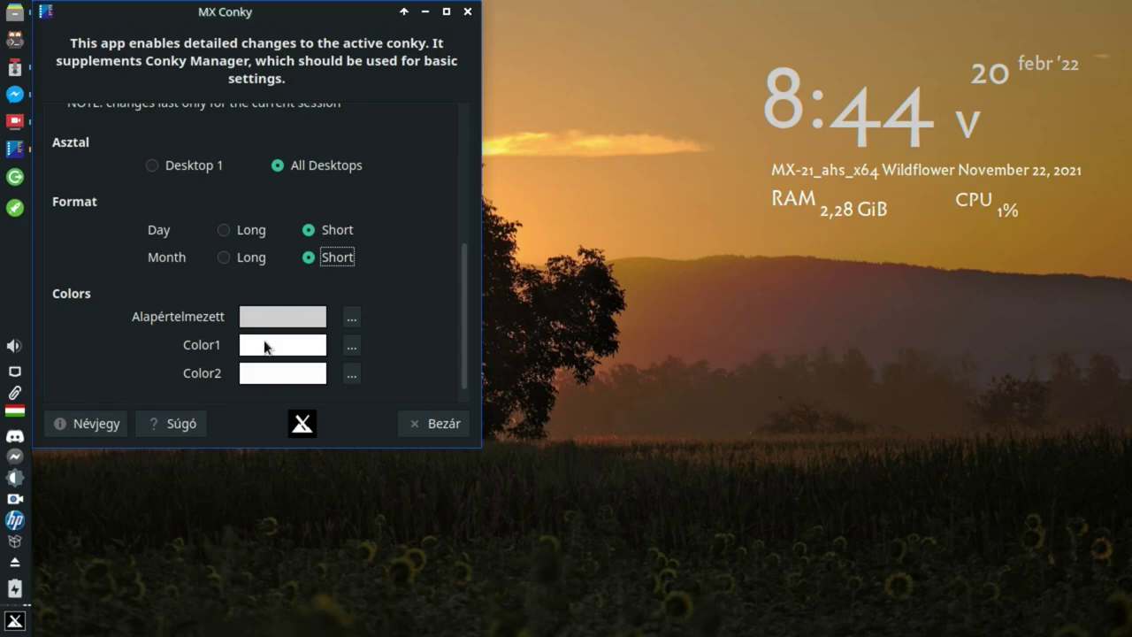
{"action": "left_click", "coordinate": [351, 345]}
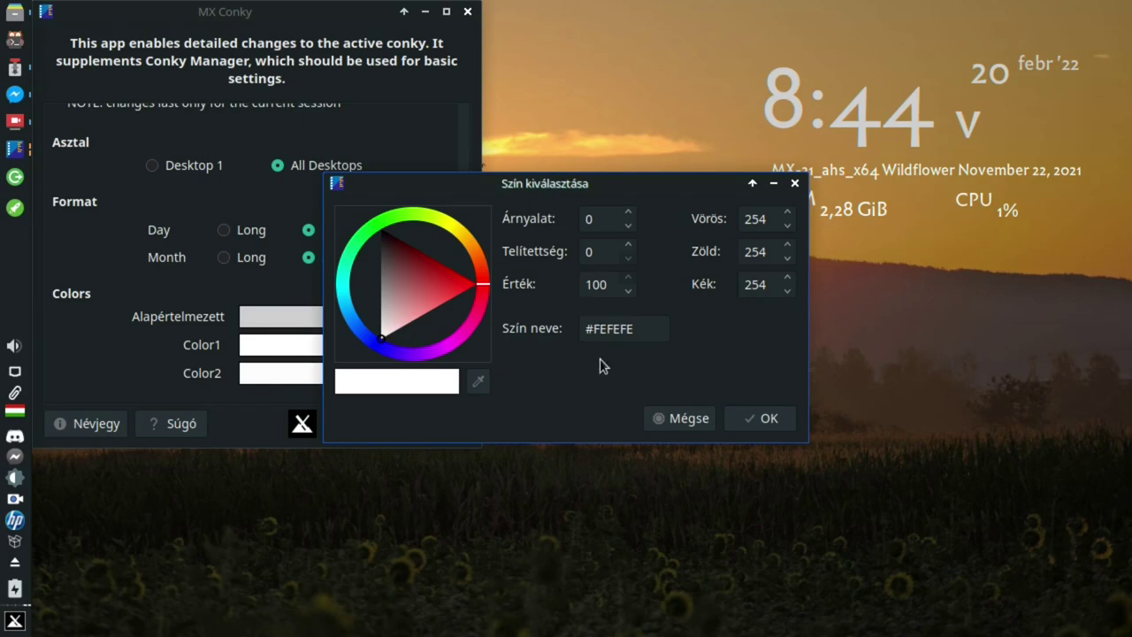
{"action": "left_click", "coordinate": [478, 380]}
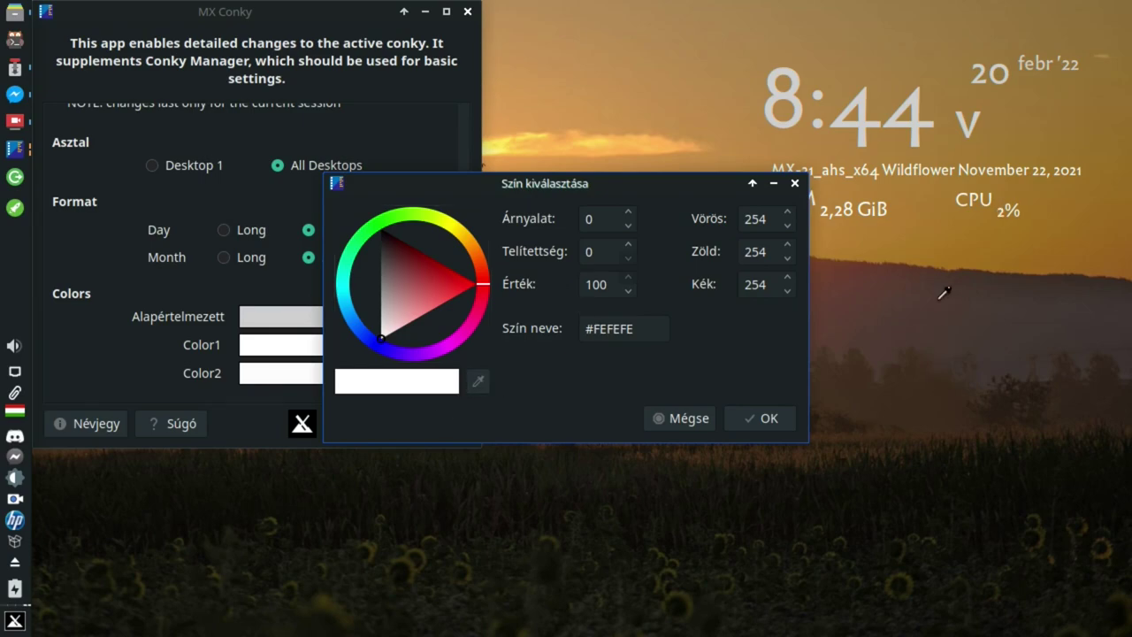
{"action": "left_click", "coordinate": [671, 530]}
{"action": "left_click", "coordinate": [771, 419]}
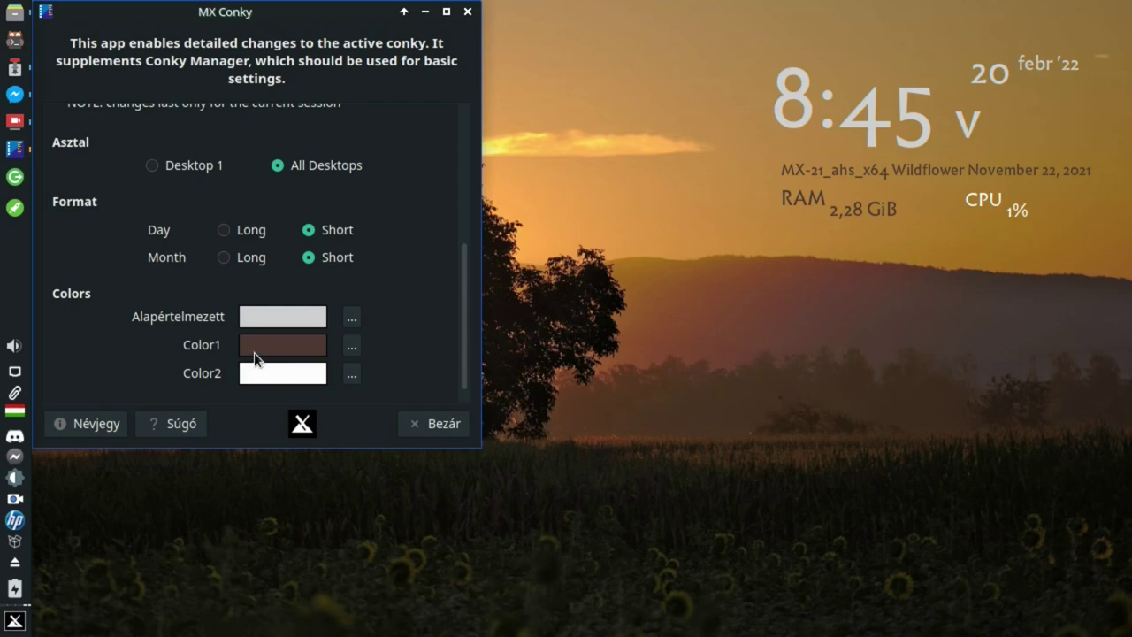
Step: Set Color2 to the dark brown #3D2B1D sampled from the lower part of the desktop wallpaper with the color picker
{"action": "left_click", "coordinate": [356, 377]}
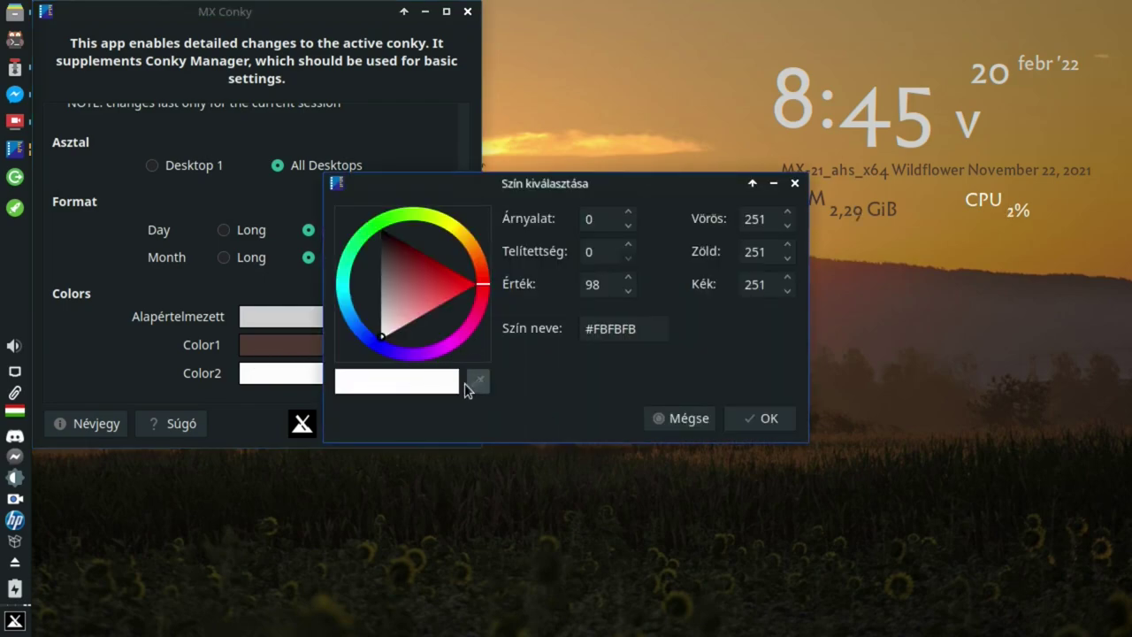
{"action": "left_click", "coordinate": [478, 380]}
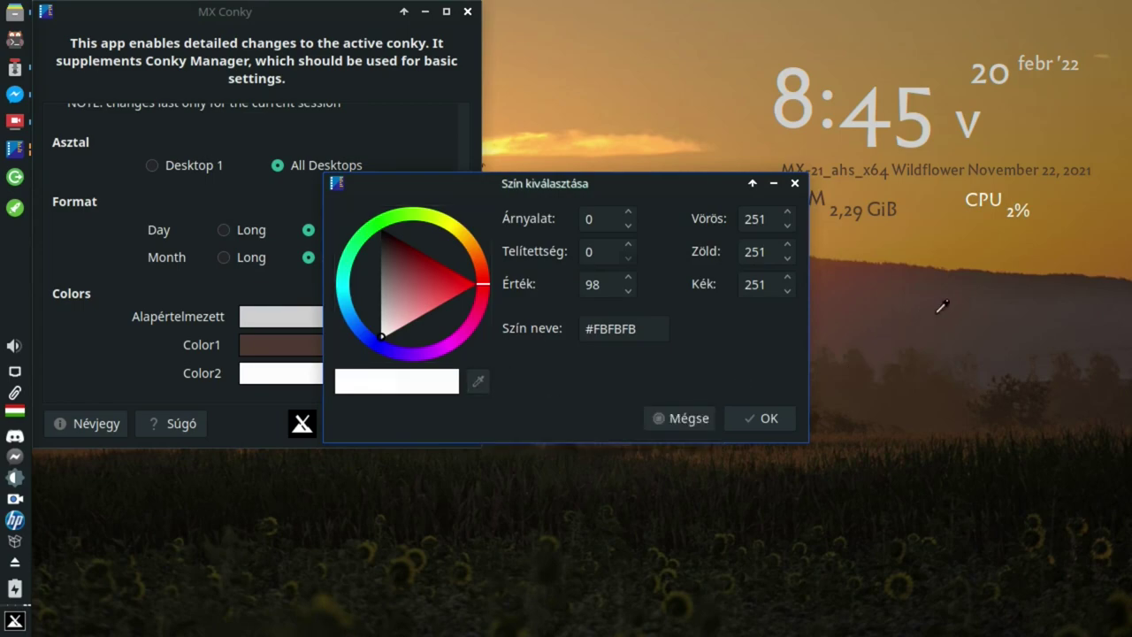
{"action": "left_click", "coordinate": [915, 398]}
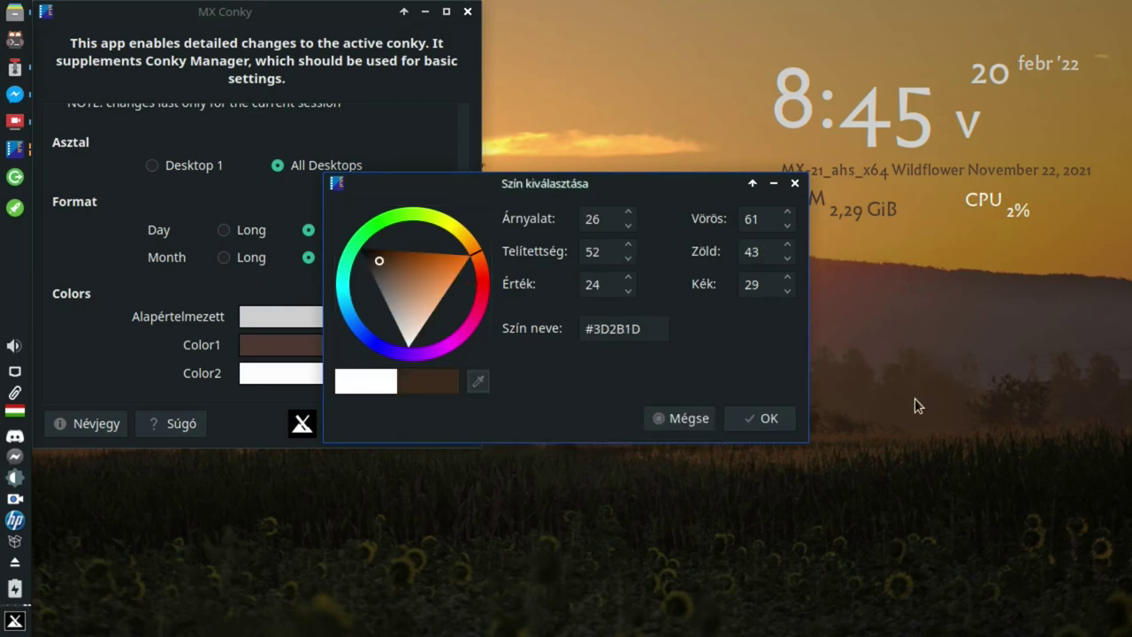
{"action": "left_click", "coordinate": [781, 425]}
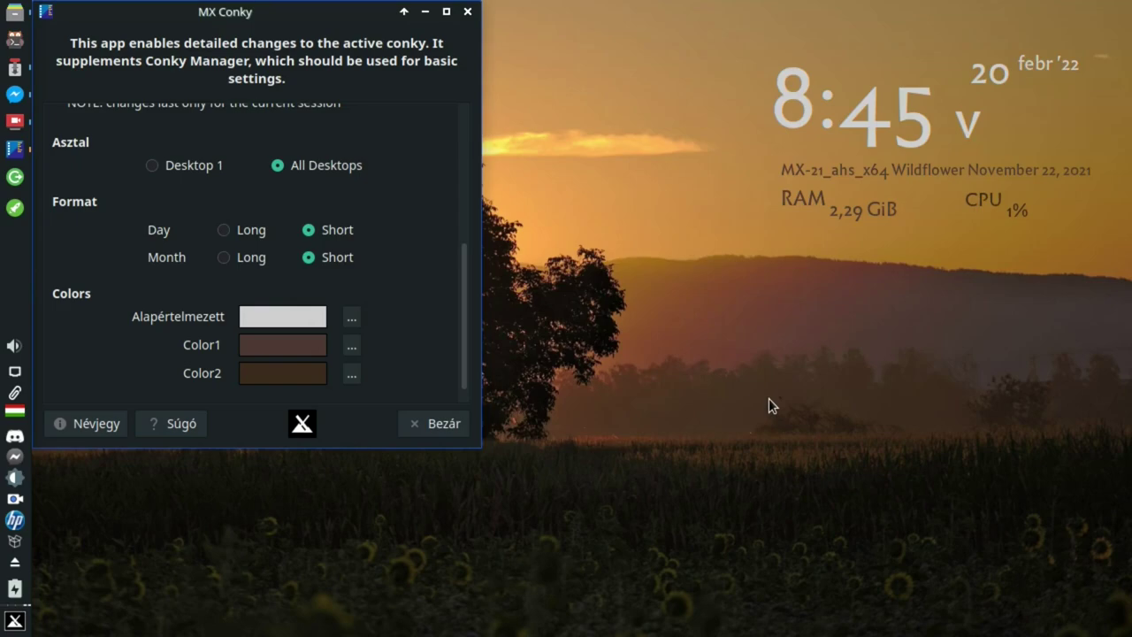
Step: Set the default color (Alapértelmezett) to the reddish brown #6d3f2f sampled from the wallpaper hills with the color picker
{"action": "left_click", "coordinate": [351, 316]}
{"action": "left_click", "coordinate": [478, 381]}
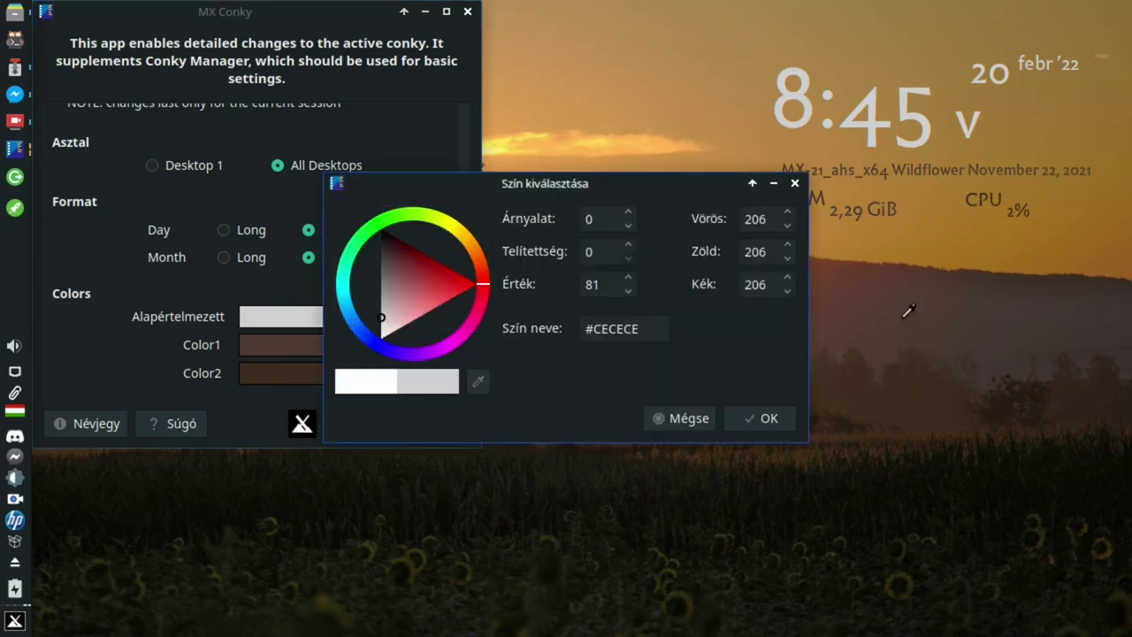
{"action": "left_click", "coordinate": [826, 278]}
{"action": "left_click", "coordinate": [778, 426]}
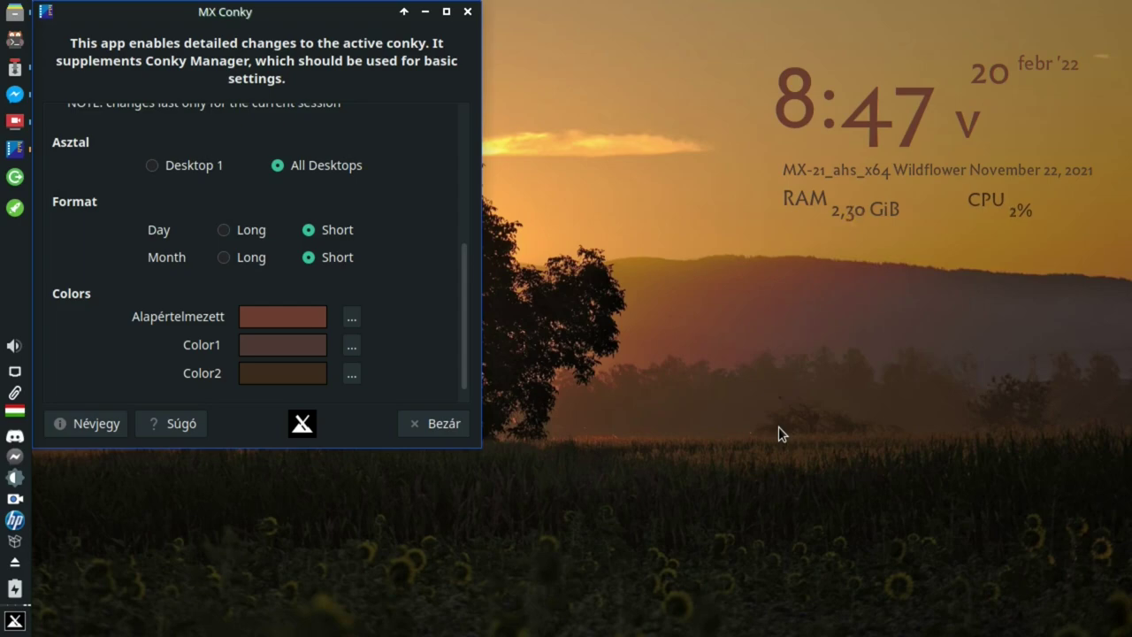
Step: Open the MX-Asq_clock config file, examine its color values and conky.text section, and close it unchanged
{"action": "scroll", "coordinate": [327, 361], "scroll_direction": "up", "scroll_amount": 5}
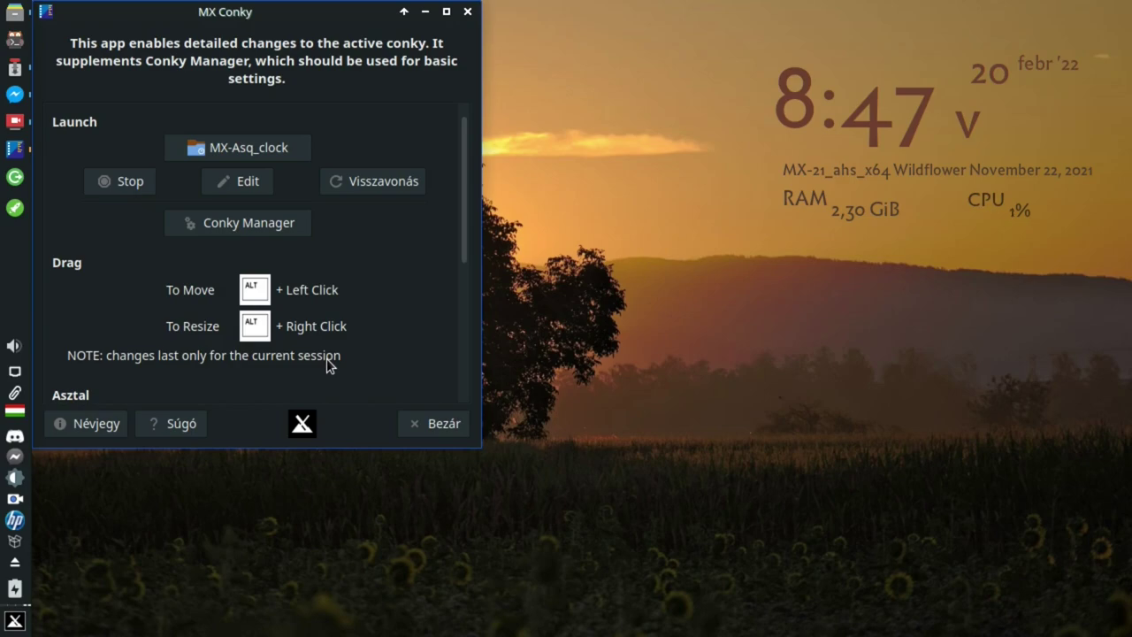
{"action": "left_click", "coordinate": [265, 187]}
{"action": "scroll", "coordinate": [746, 322], "scroll_direction": "down", "scroll_amount": 16}
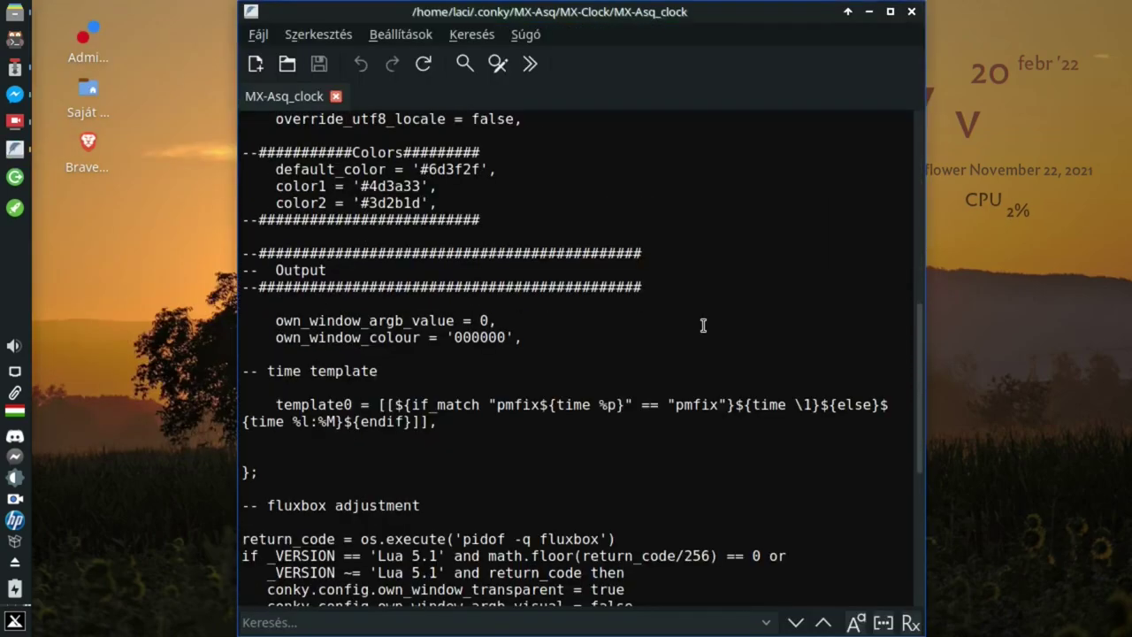
{"action": "scroll", "coordinate": [703, 326], "scroll_direction": "down", "scroll_amount": 2}
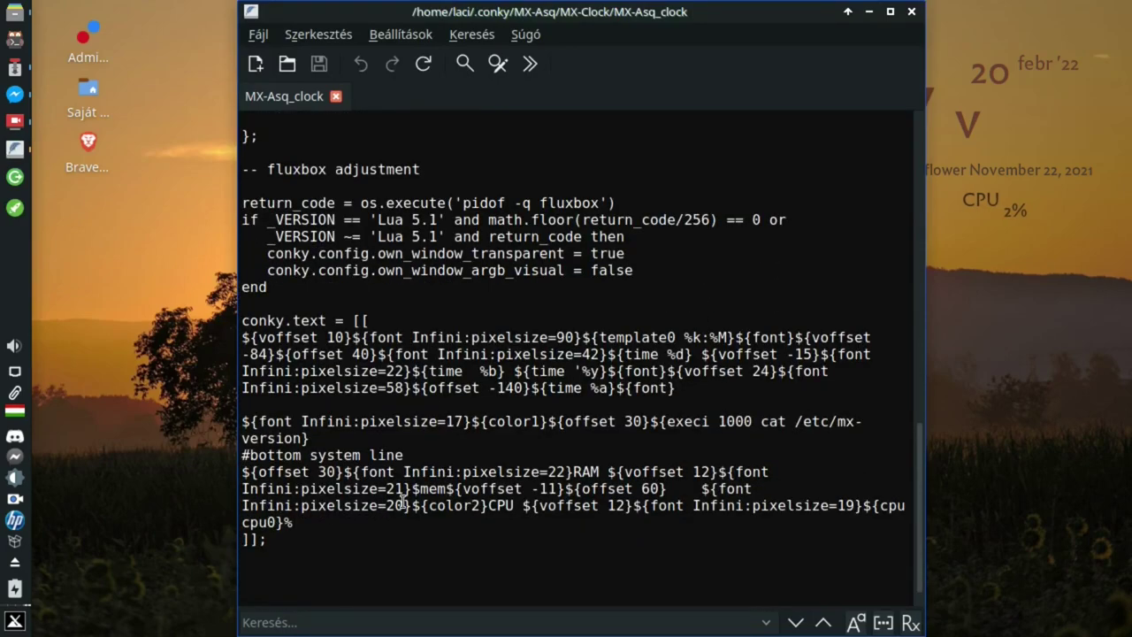
{"action": "left_click", "coordinate": [911, 12]}
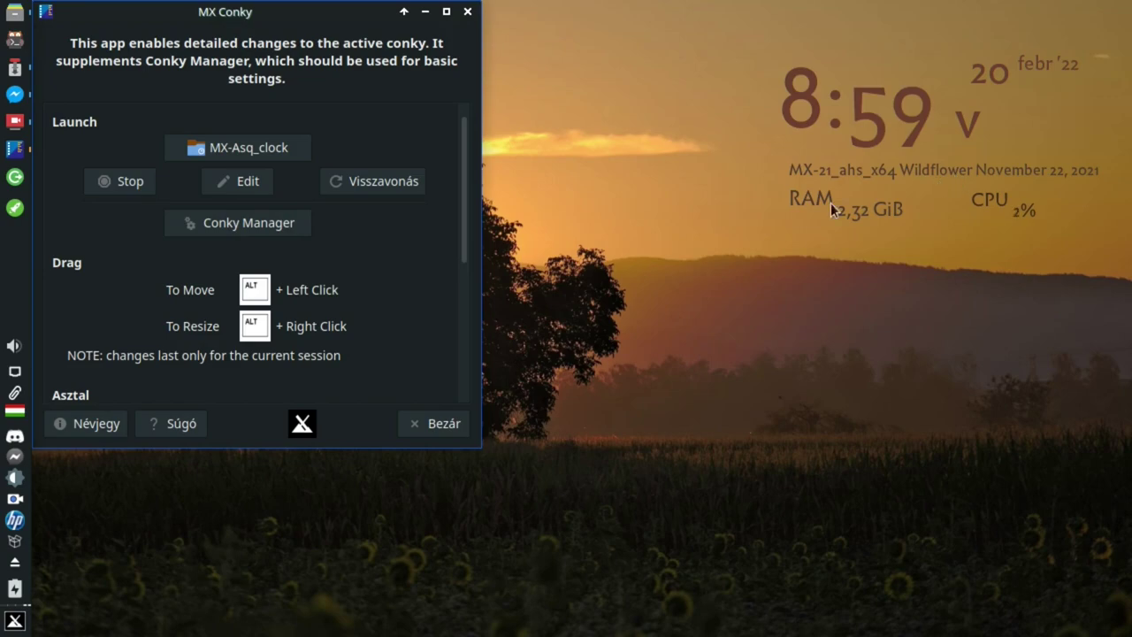
Step: Open Conky Manager and preview the MX-Asq_clock and MX-geekytowerLogo widgets
{"action": "left_click", "coordinate": [237, 223]}
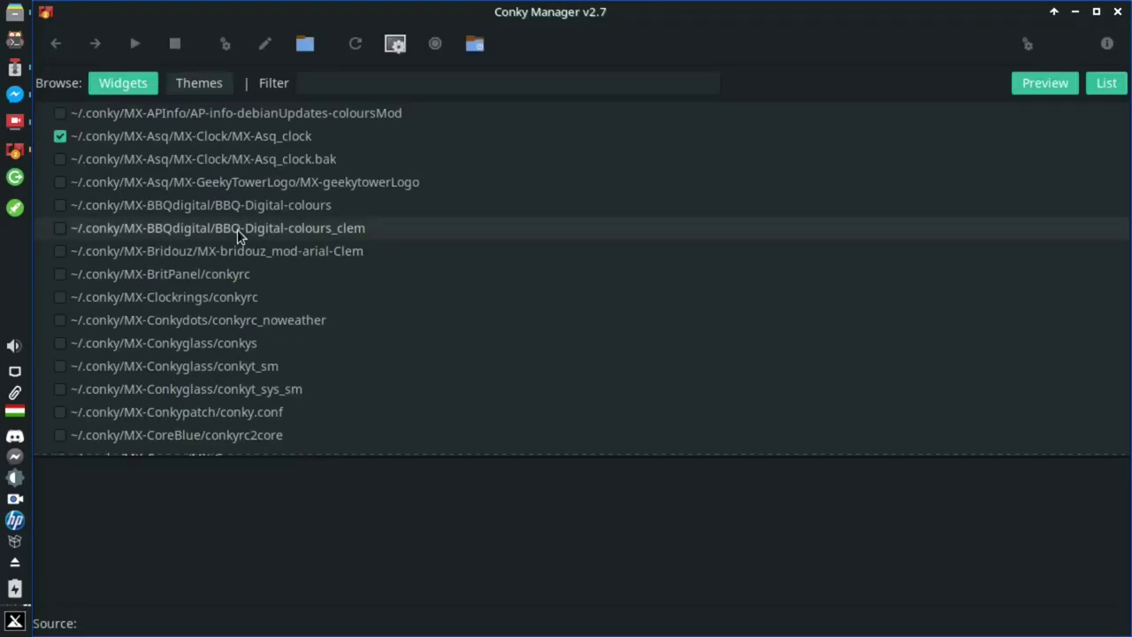
{"action": "left_click", "coordinate": [197, 139]}
{"action": "left_click", "coordinate": [191, 180]}
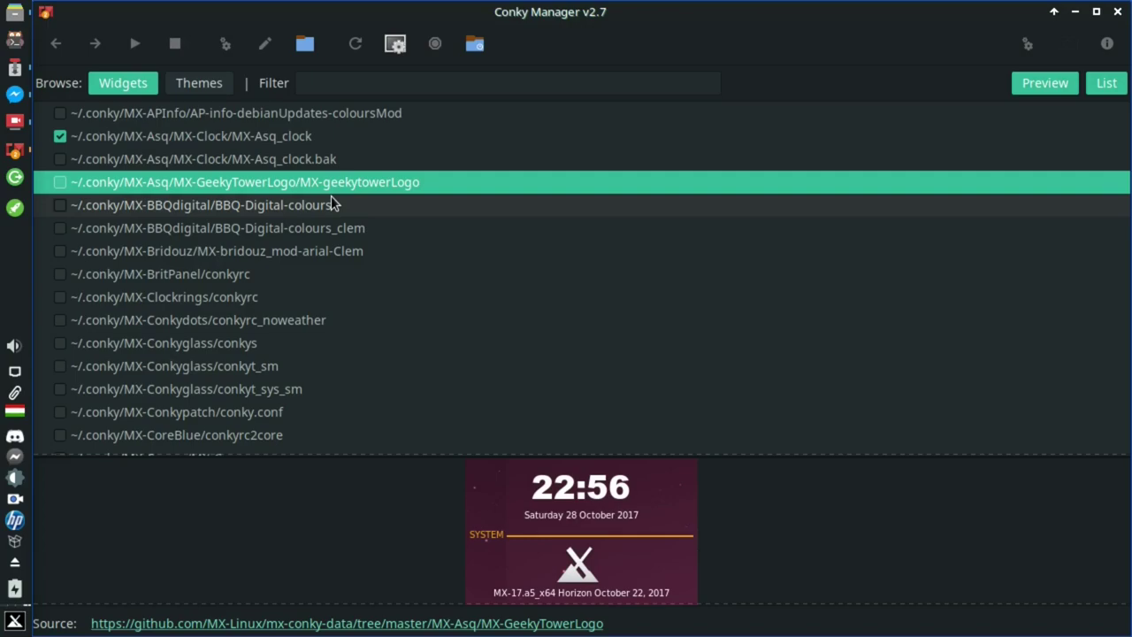
Step: Try the MX-geekytowerLogo widget on the desktop with the manager window rolled up, and turn it off again
{"action": "left_click", "coordinate": [59, 182]}
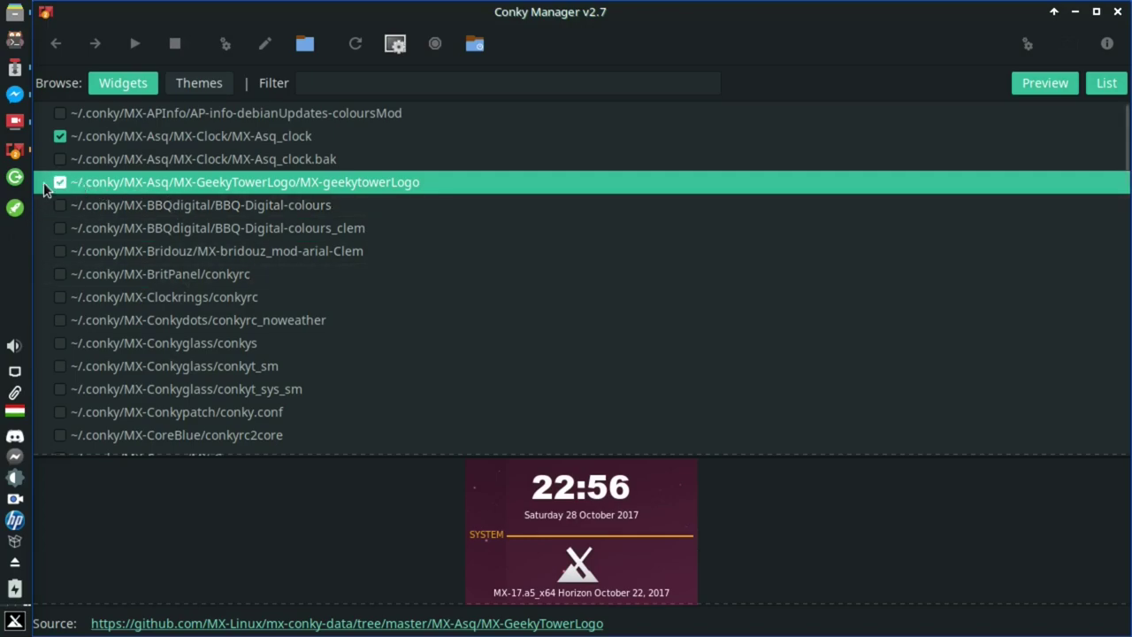
{"action": "left_click", "coordinate": [1050, 13]}
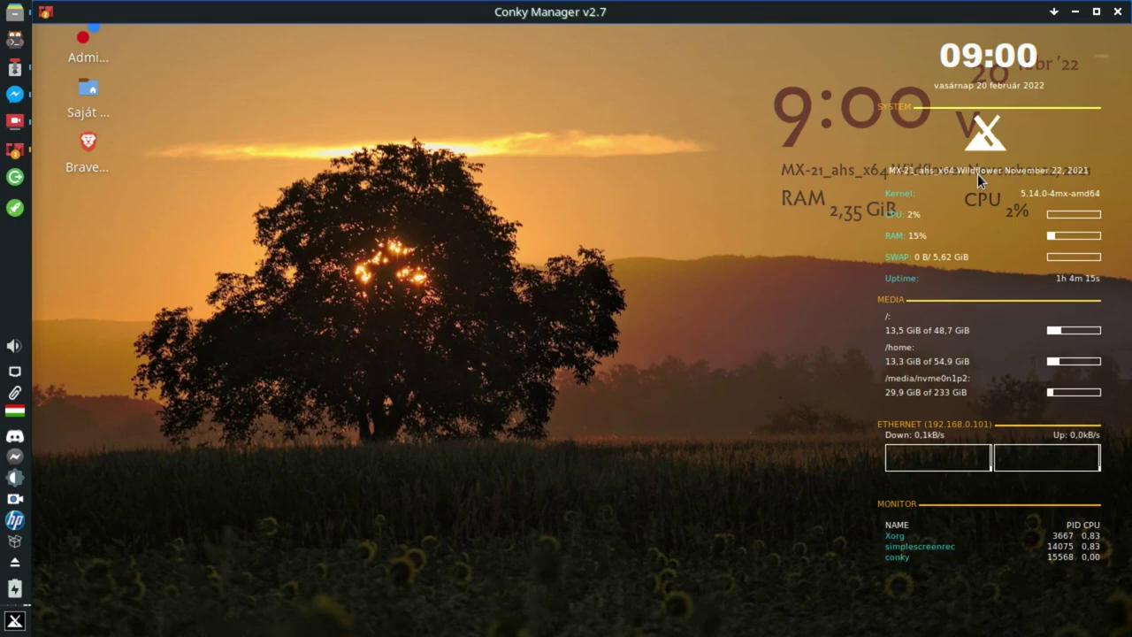
{"action": "left_click", "coordinate": [1052, 15]}
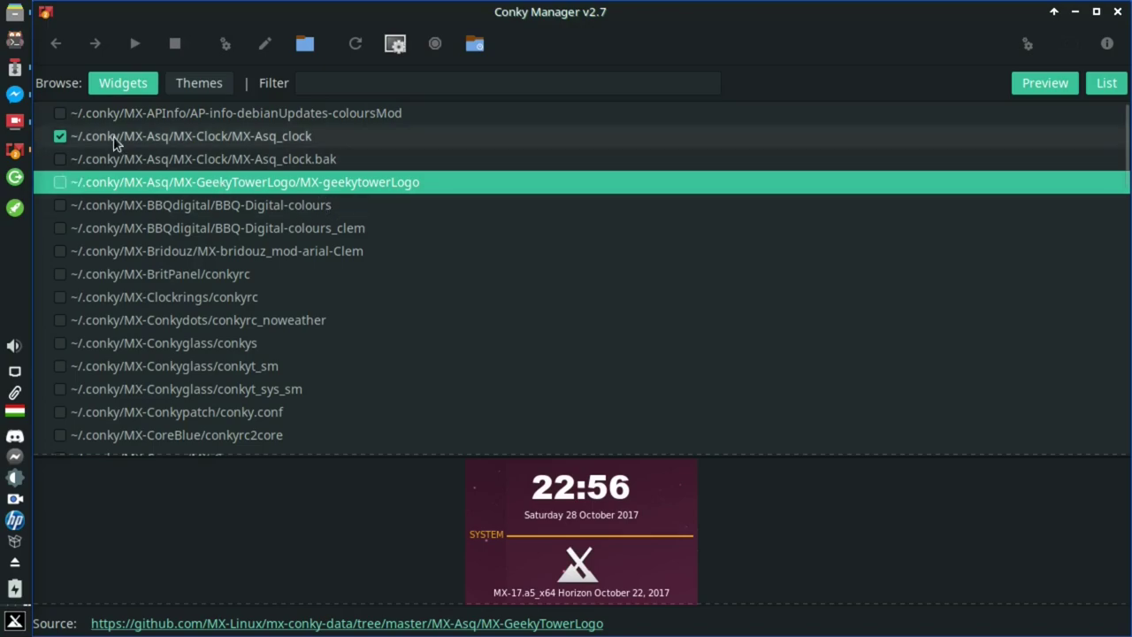
Step: Open the MX-Asq_clock widget's config file from Conky Manager, examine its settings, colors and conky.text section, and close it unchanged
{"action": "left_click", "coordinate": [114, 137]}
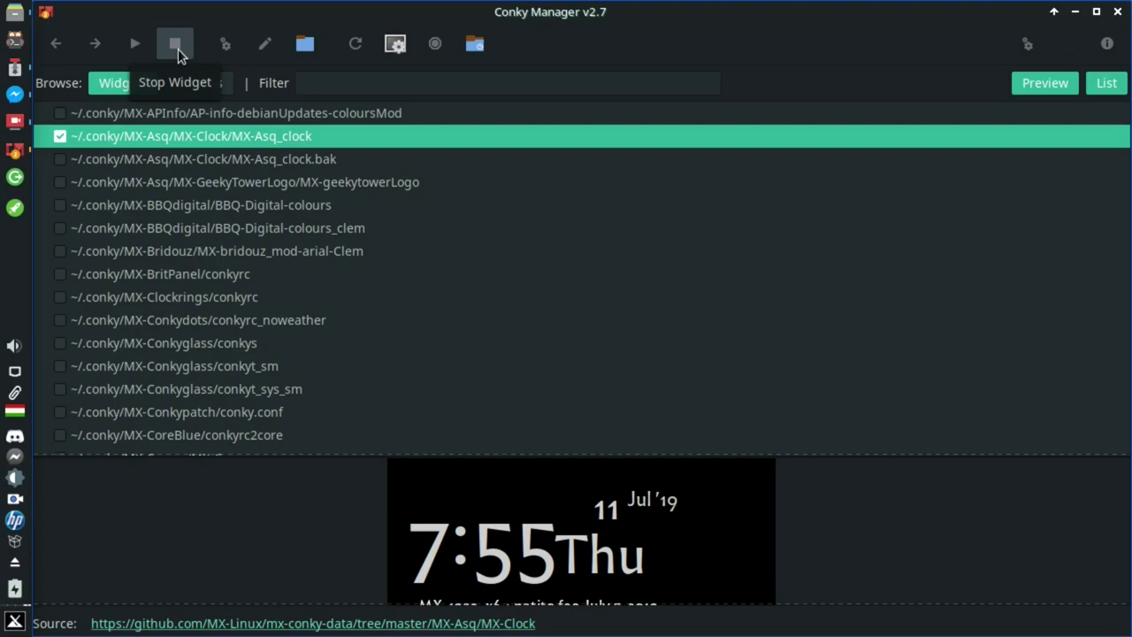
{"action": "left_click", "coordinate": [261, 44]}
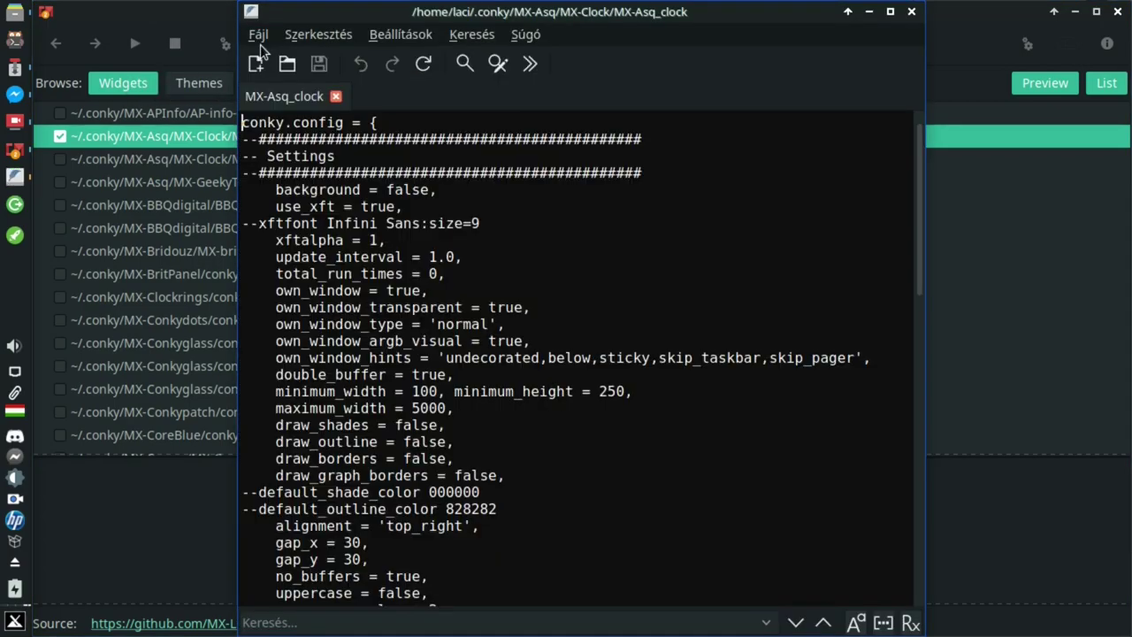
{"action": "scroll", "coordinate": [518, 294], "scroll_direction": "down", "scroll_amount": 9}
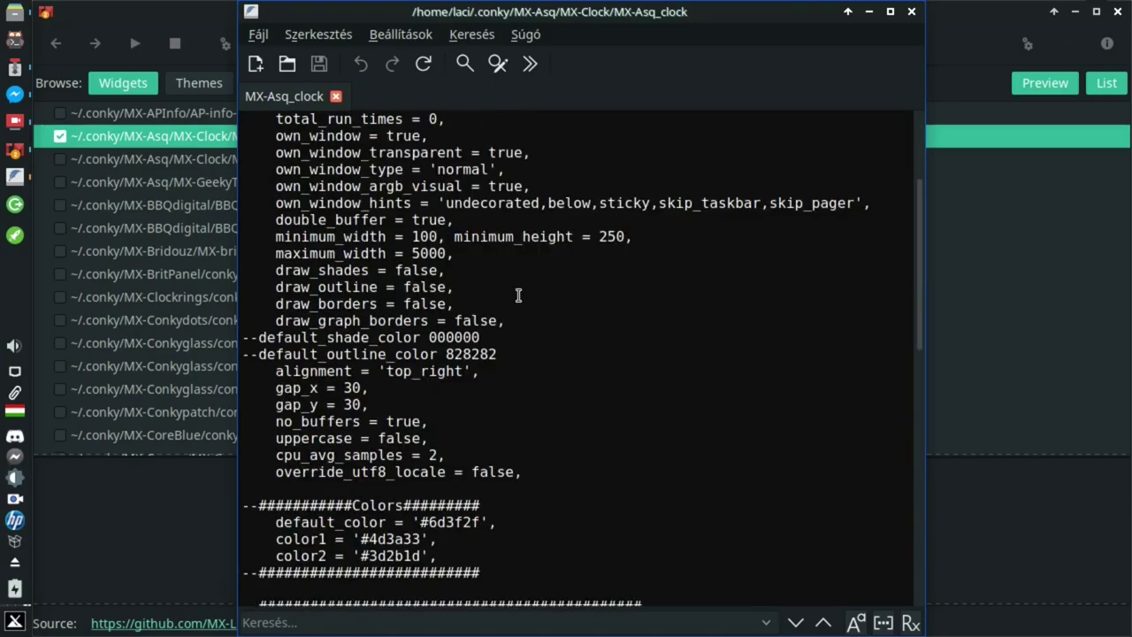
{"action": "scroll", "coordinate": [518, 294], "scroll_direction": "down", "scroll_amount": 6}
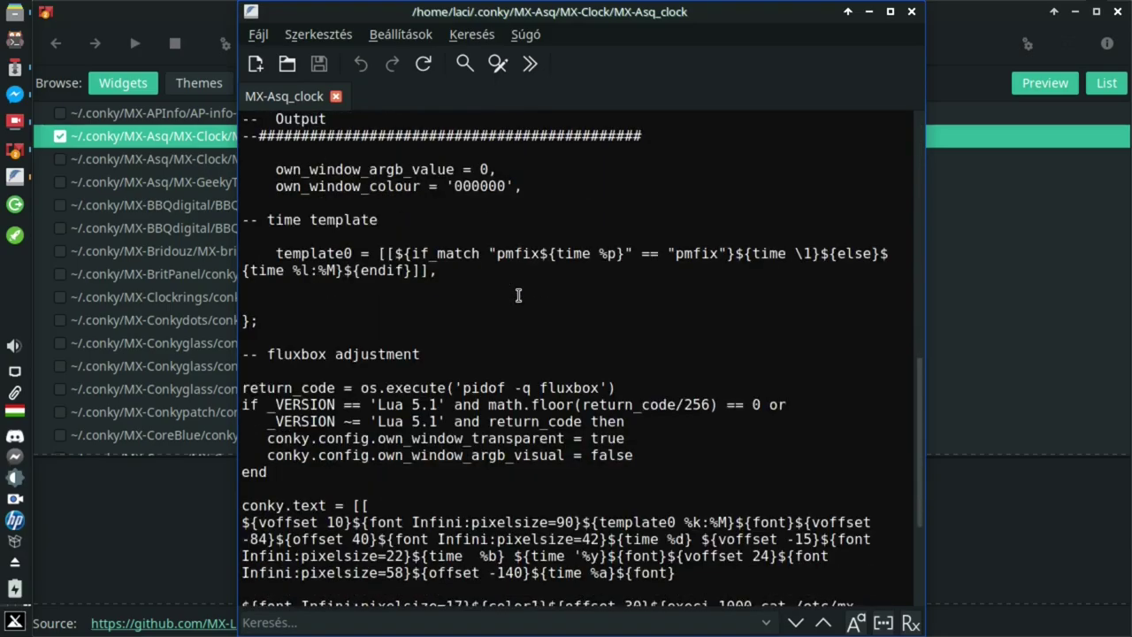
{"action": "scroll", "coordinate": [518, 295], "scroll_direction": "down", "scroll_amount": 2}
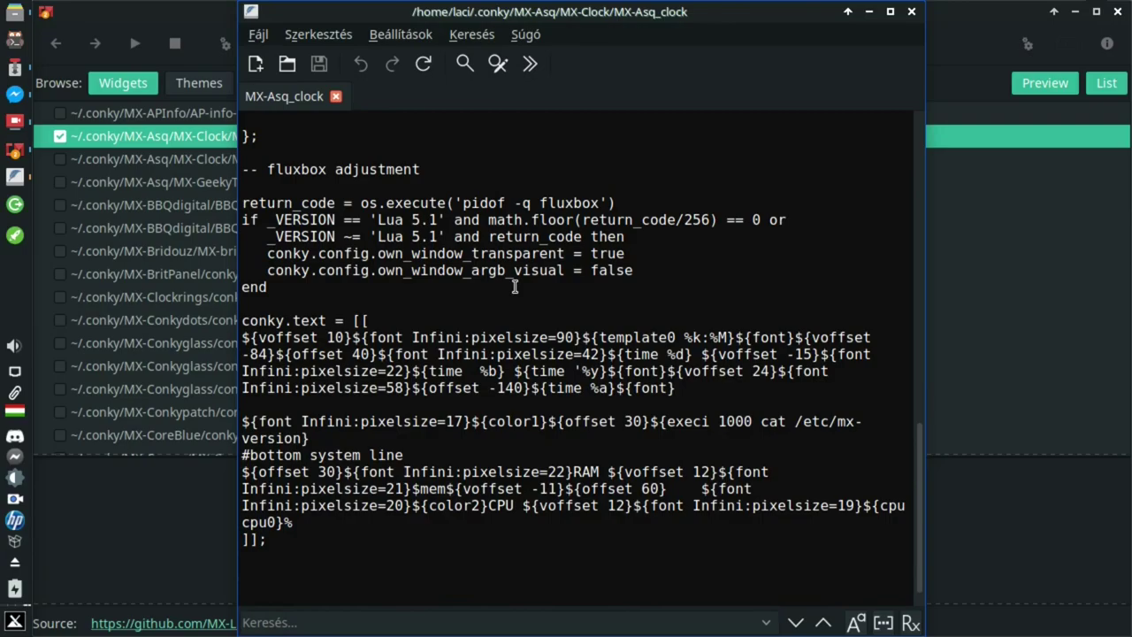
{"action": "scroll", "coordinate": [514, 287], "scroll_direction": "up", "scroll_amount": 12}
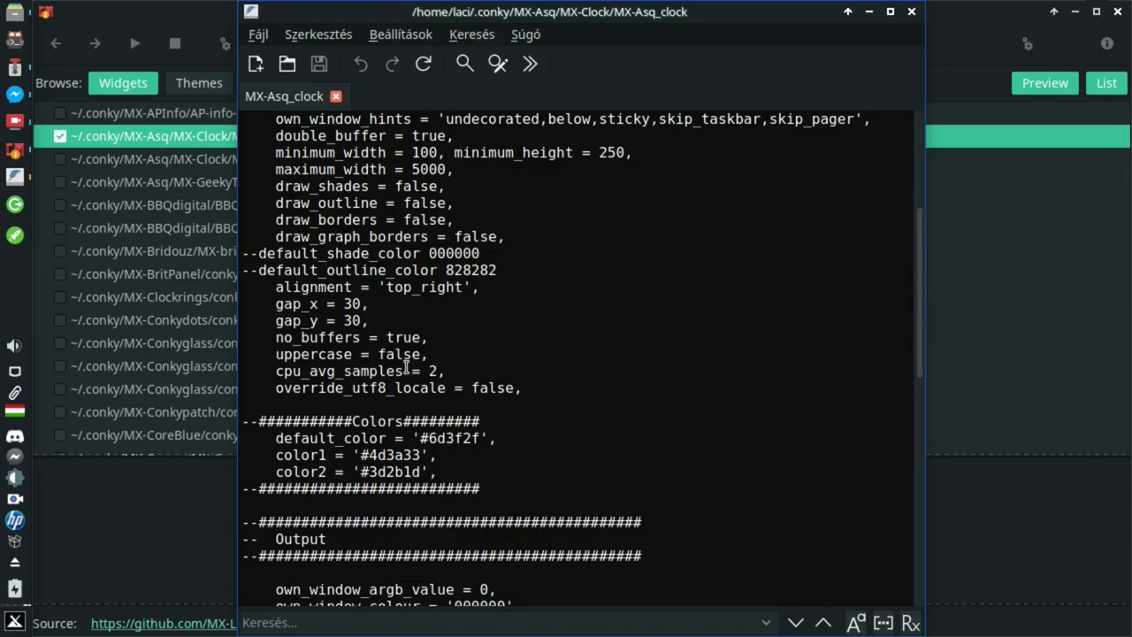
{"action": "scroll", "coordinate": [399, 341], "scroll_direction": "down", "scroll_amount": 11}
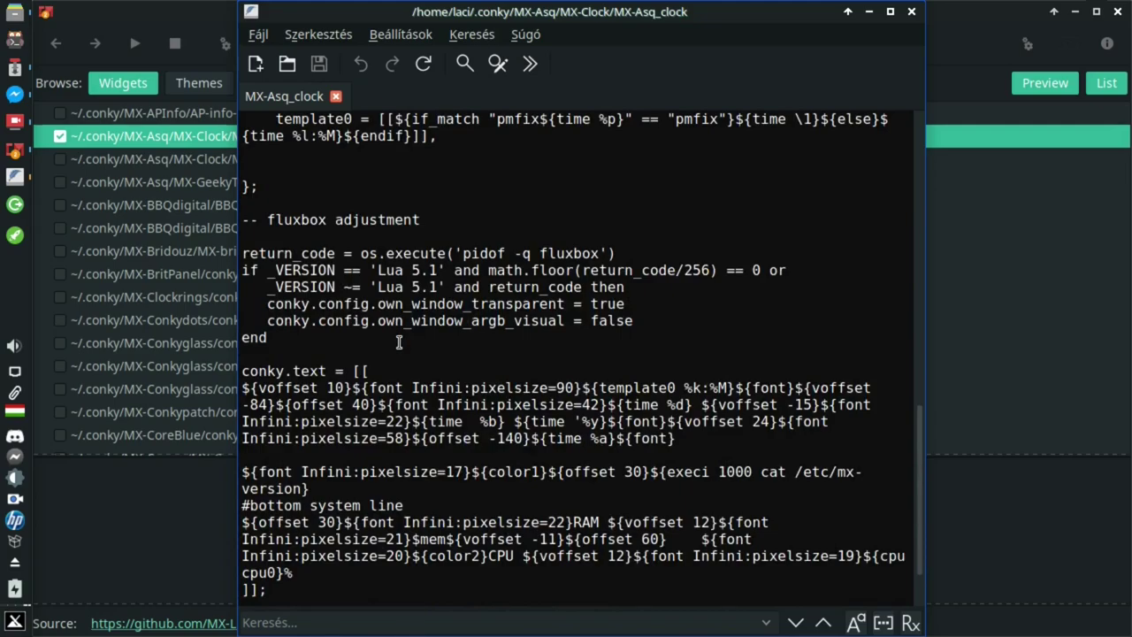
{"action": "scroll", "coordinate": [504, 353], "scroll_direction": "up", "scroll_amount": 1}
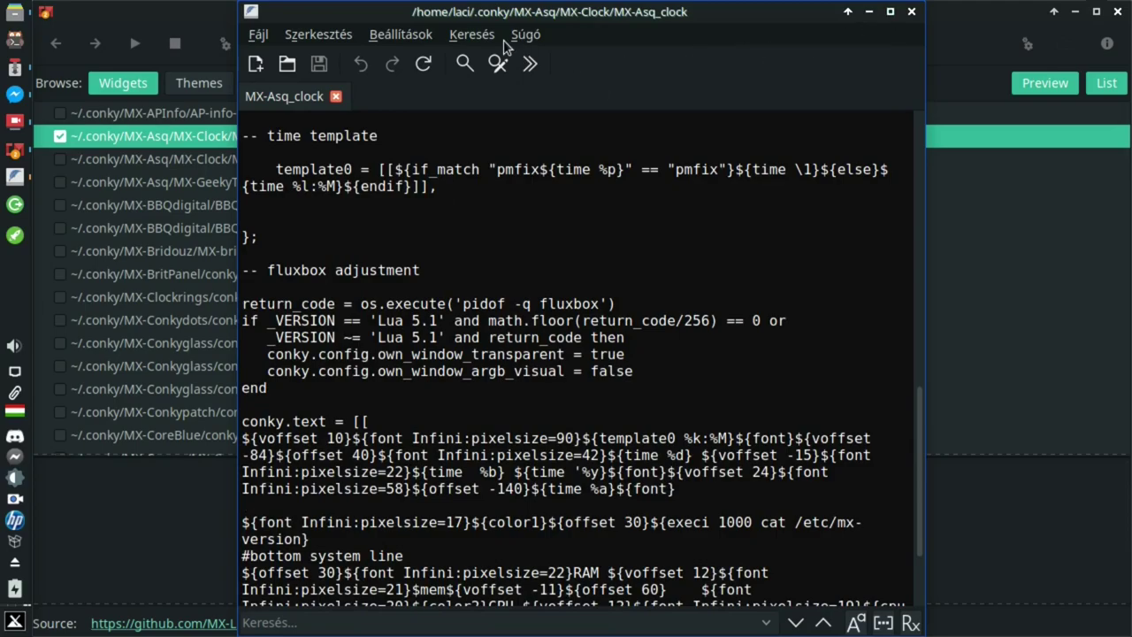
{"action": "left_click", "coordinate": [911, 13]}
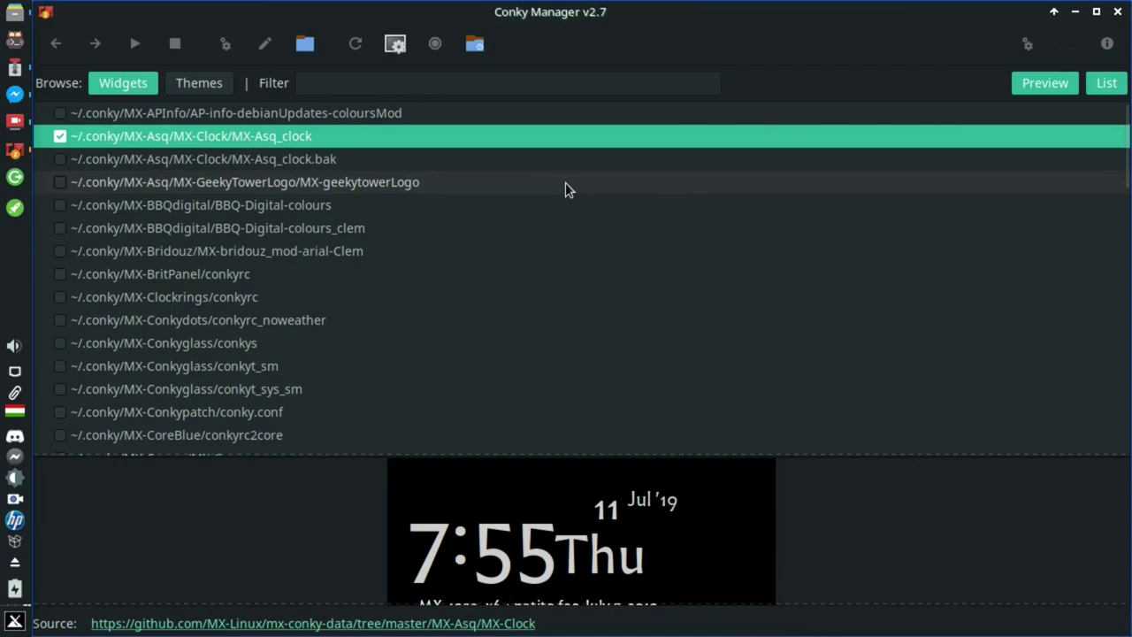
Step: Open the MX-Asq_clock widget's graphical settings, uncover the clock on the desktop, and view the alignment options without choosing one
{"action": "left_click", "coordinate": [227, 44]}
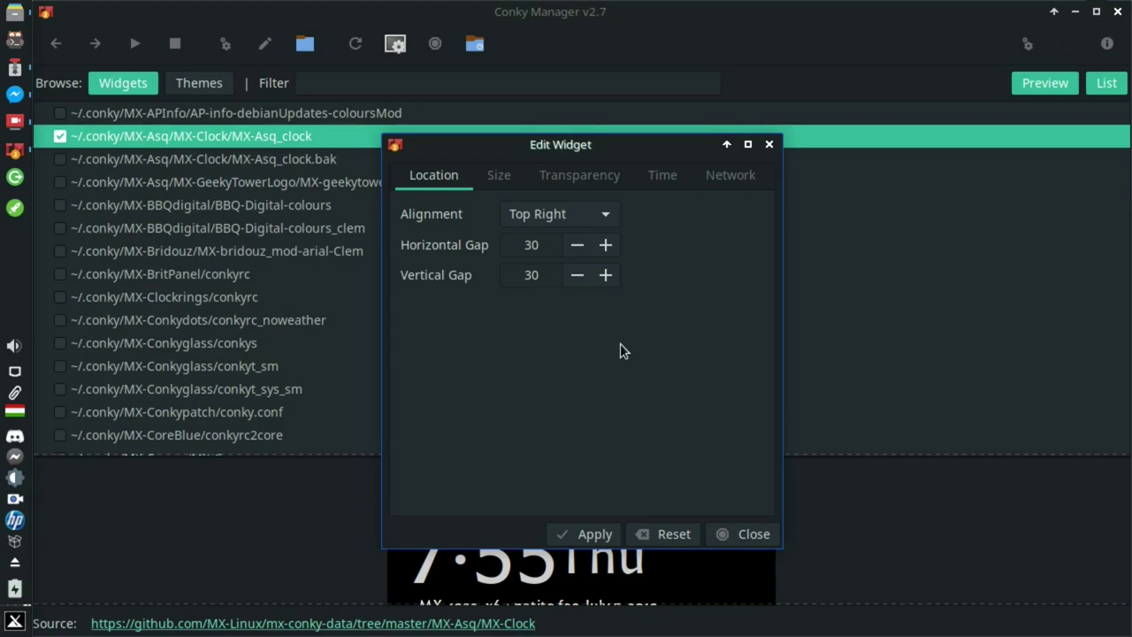
{"action": "left_click", "coordinate": [1054, 13]}
{"action": "left_click_drag", "start_coordinate": [615, 146], "coordinate": [493, 116]}
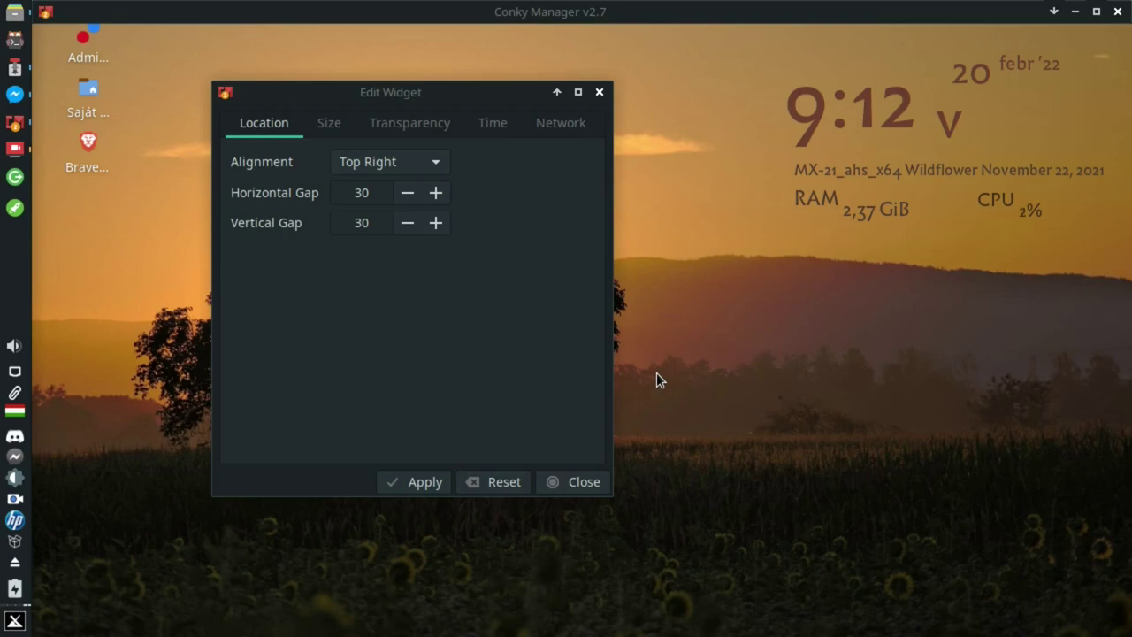
{"action": "left_click", "coordinate": [369, 163]}
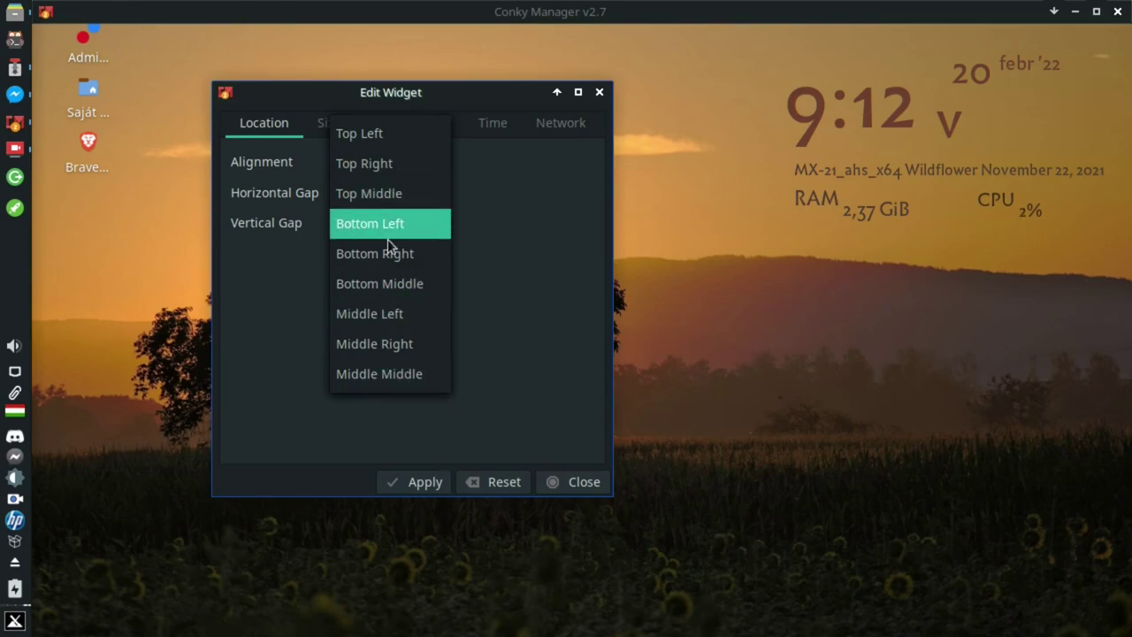
{"action": "left_click", "coordinate": [838, 424]}
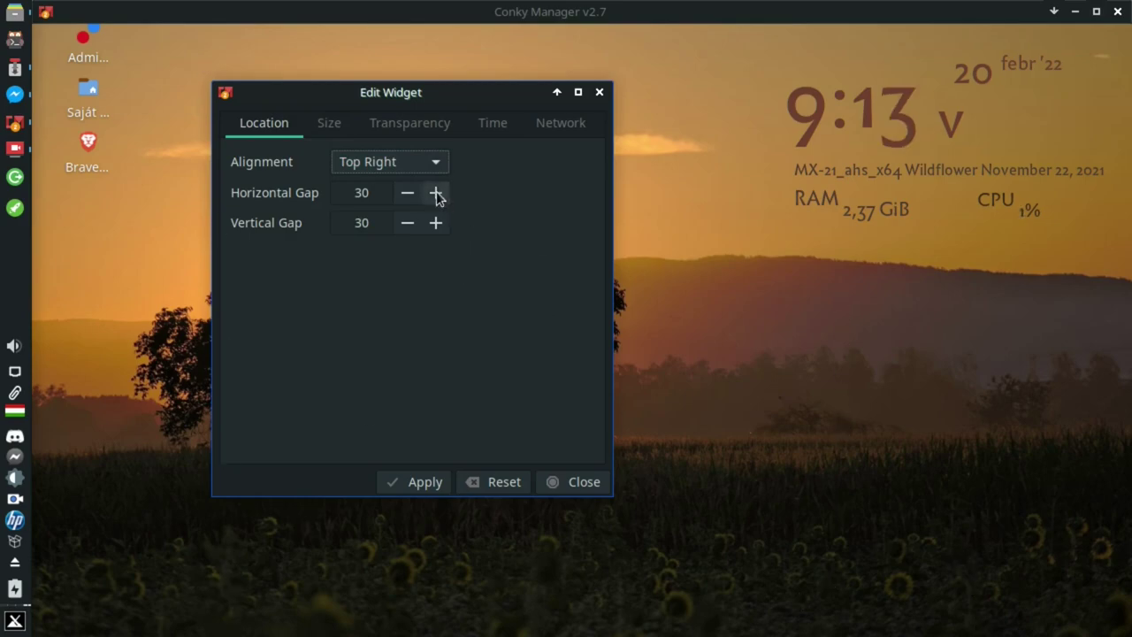
Step: Try the Top Middle alignment for the MX-Asq_clock widget, and return it to Top Right
{"action": "left_click", "coordinate": [422, 166]}
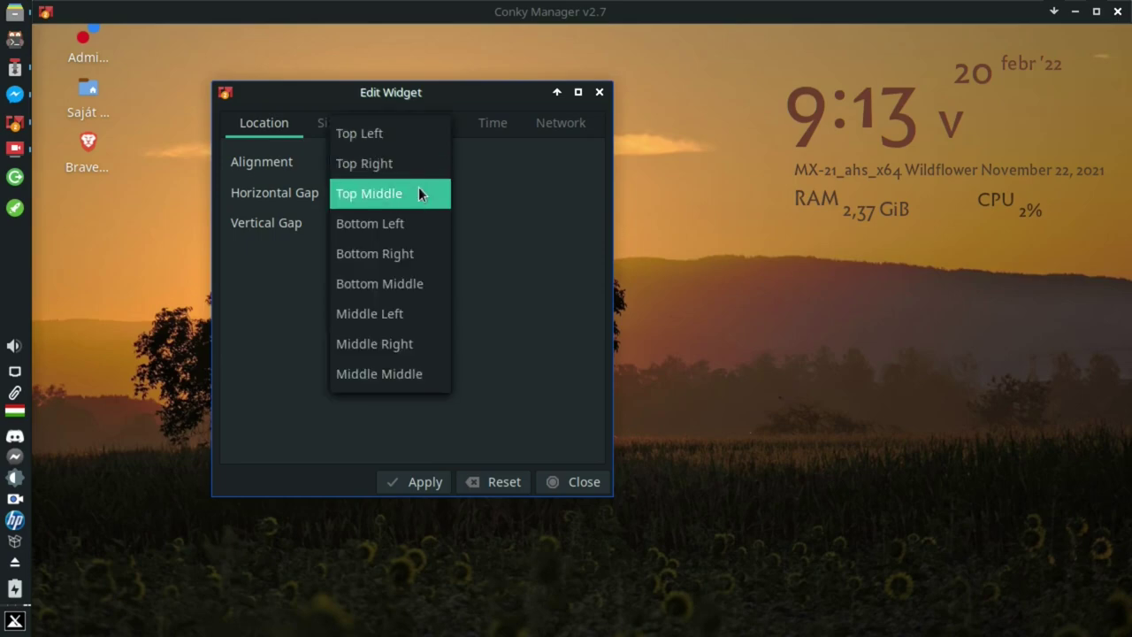
{"action": "left_click", "coordinate": [418, 191]}
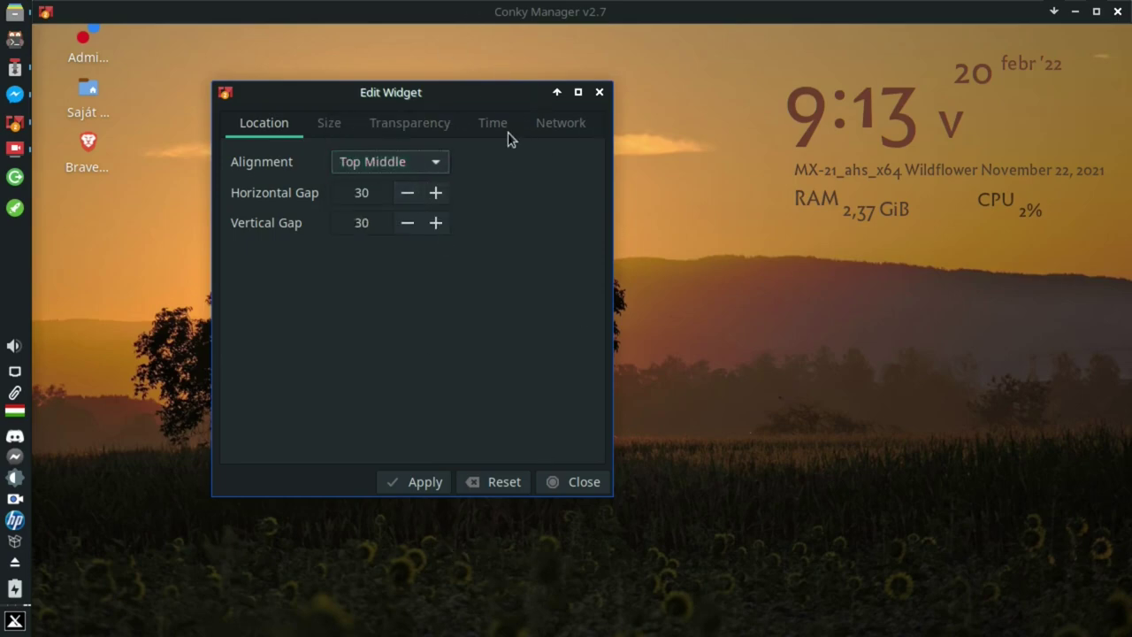
{"action": "left_click", "coordinate": [422, 483]}
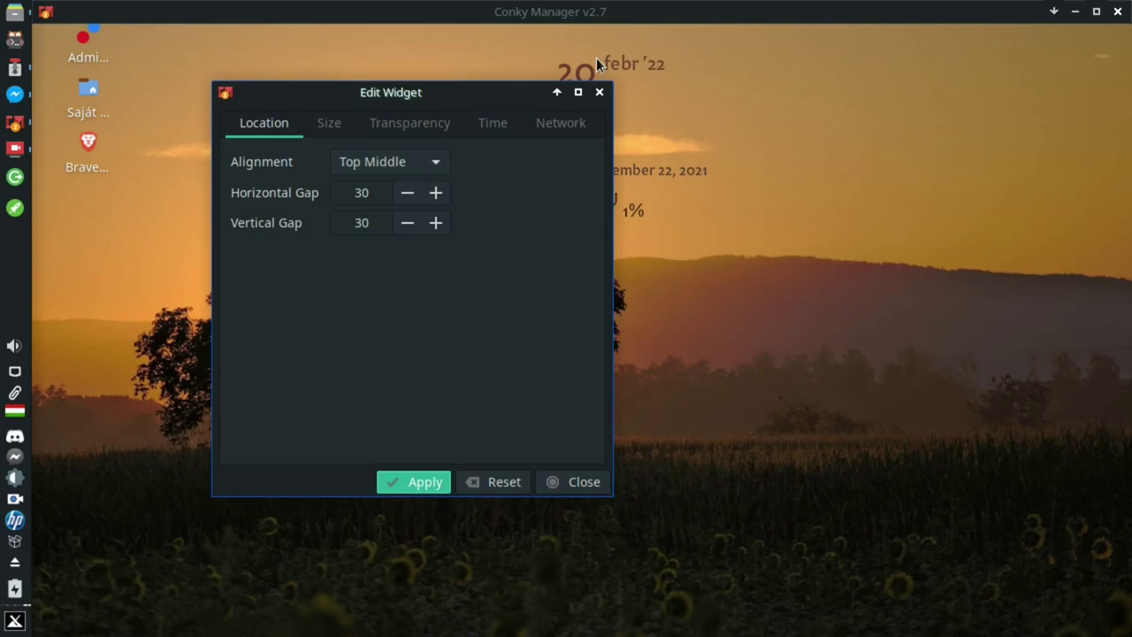
{"action": "left_click", "coordinate": [356, 163]}
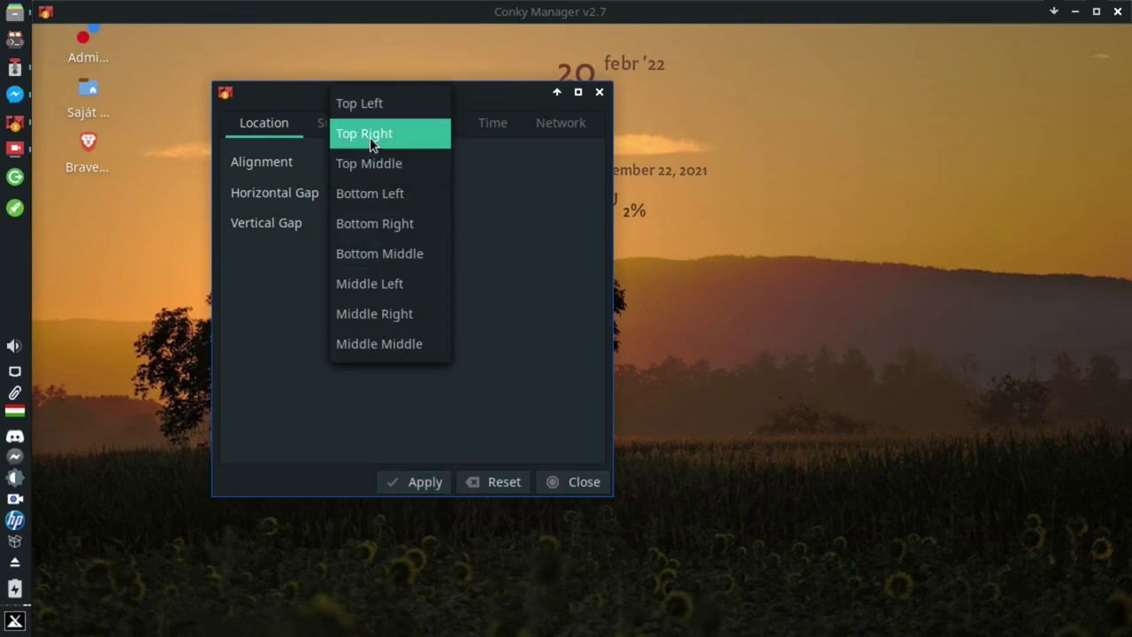
{"action": "left_click", "coordinate": [369, 137]}
{"action": "left_click", "coordinate": [401, 483]}
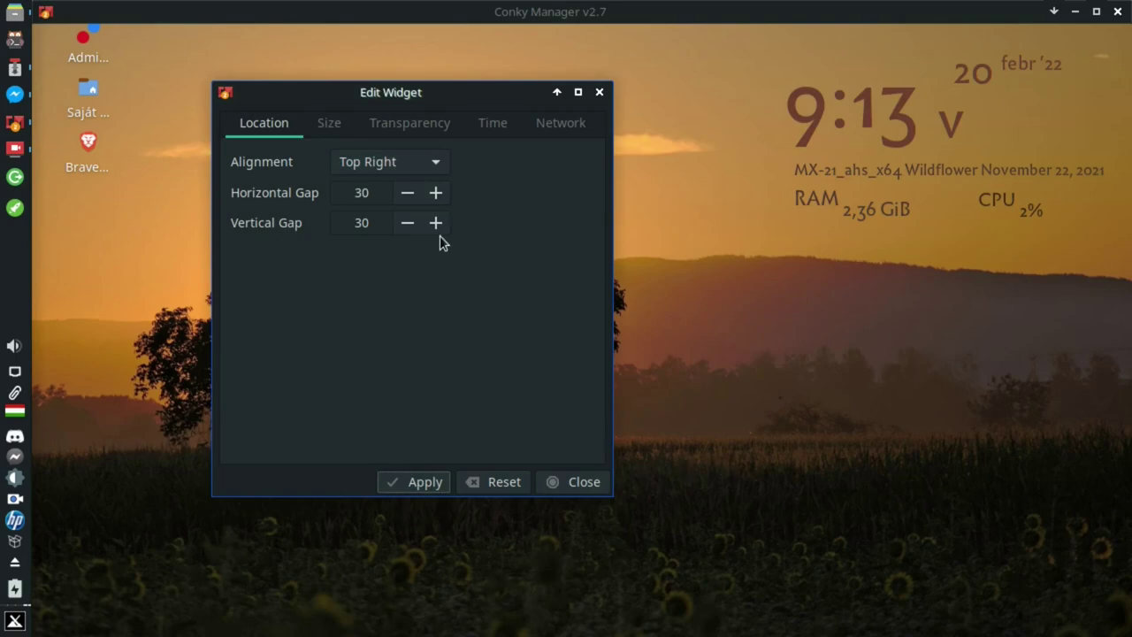
Step: Set the MX-Asq_clock widget's Horizontal Gap to 40 and apply the change
{"action": "left_click", "coordinate": [436, 194]}
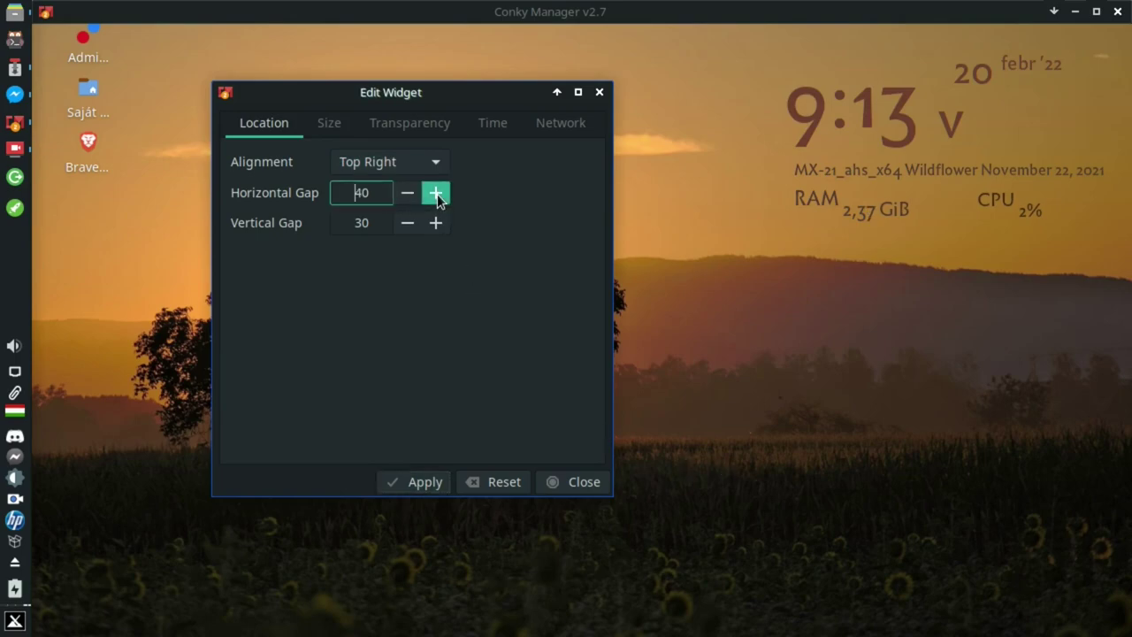
{"action": "left_click", "coordinate": [434, 485]}
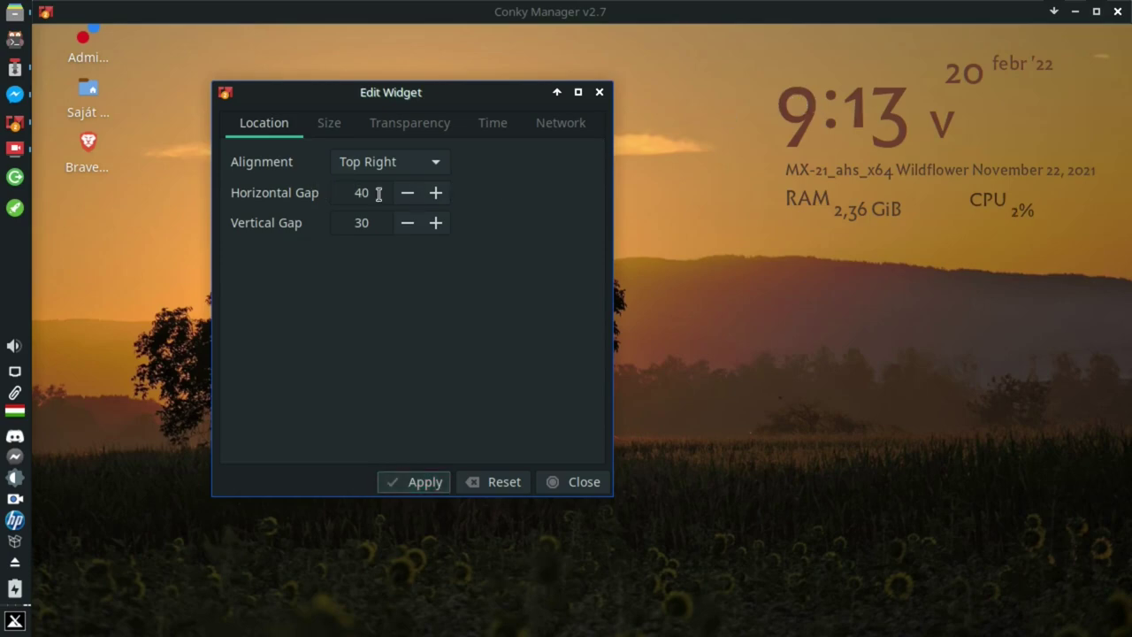
Step: Reduce the MX-Asq_clock widget's Horizontal Gap to 10 and apply the change
{"action": "left_click", "coordinate": [405, 195]}
{"action": "left_click", "coordinate": [405, 196]}
{"action": "left_click", "coordinate": [405, 195]}
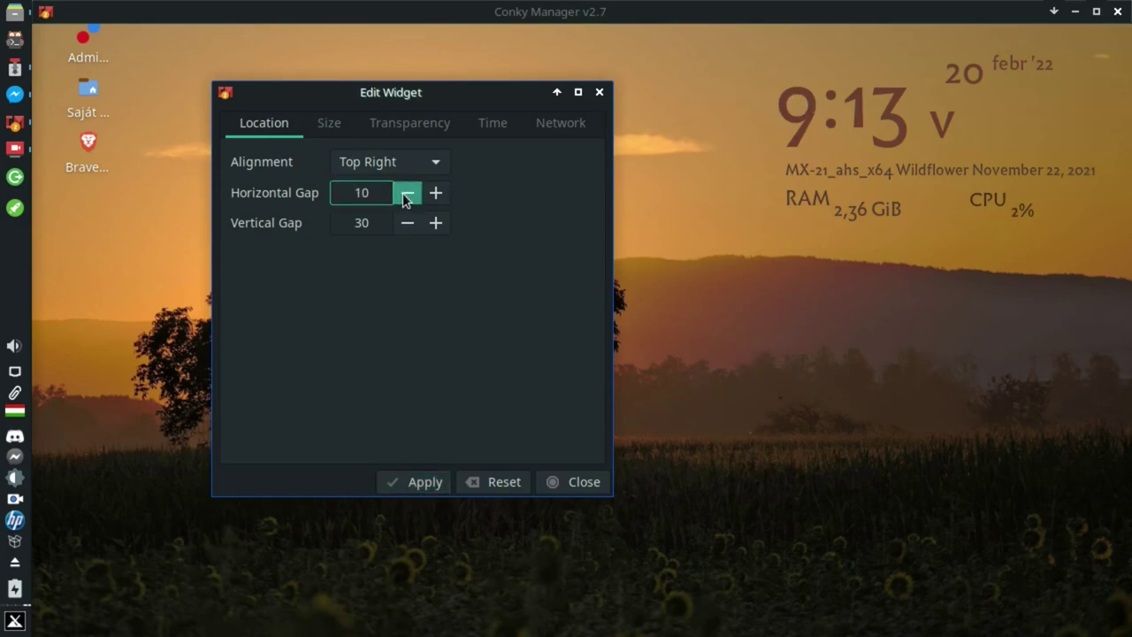
{"action": "left_click", "coordinate": [416, 481]}
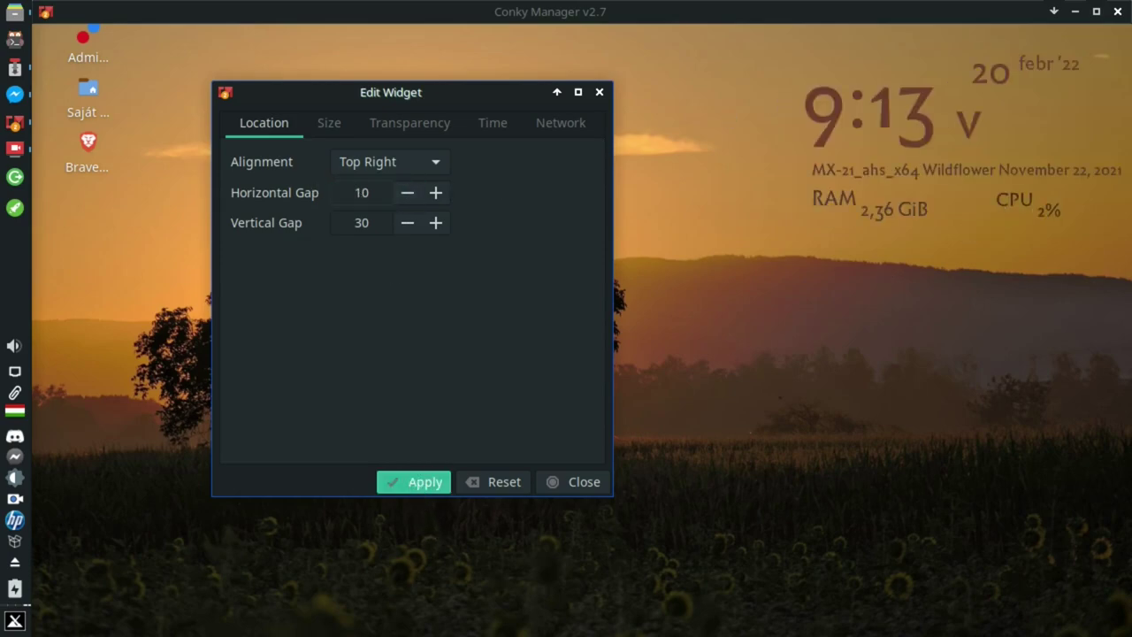
Step: Set the MX-Asq_clock widget's Horizontal Gap to 30 and apply it
{"action": "left_click", "coordinate": [338, 202]}
{"action": "key", "text": "BackSpace"}
{"action": "key", "text": "BackSpace"}
{"action": "type", "text": "3"}
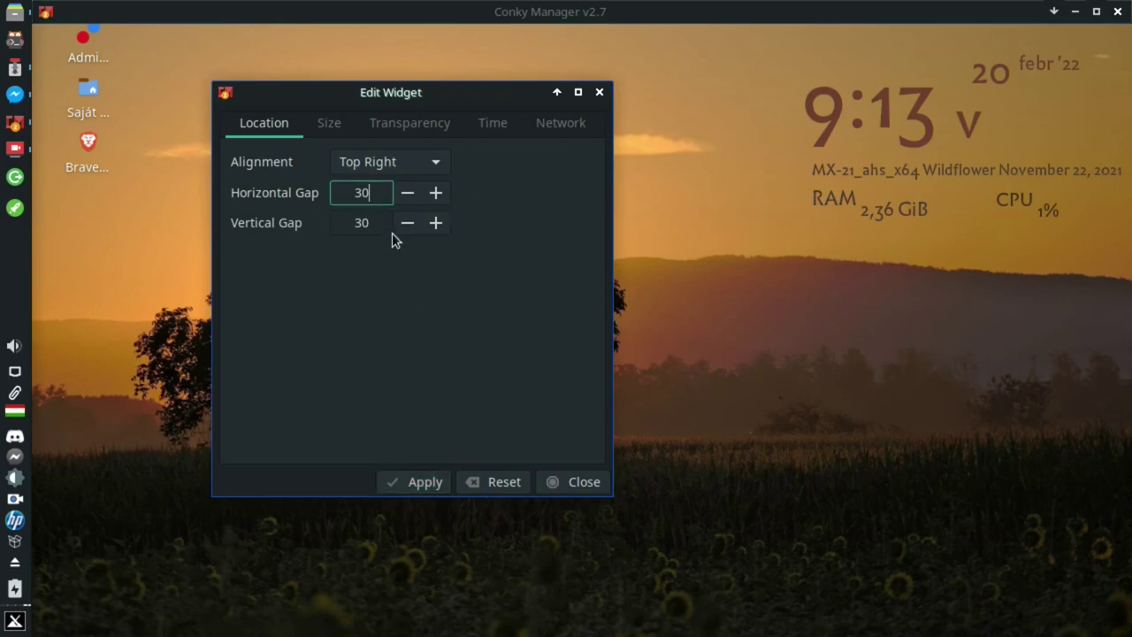
{"action": "left_click", "coordinate": [403, 479]}
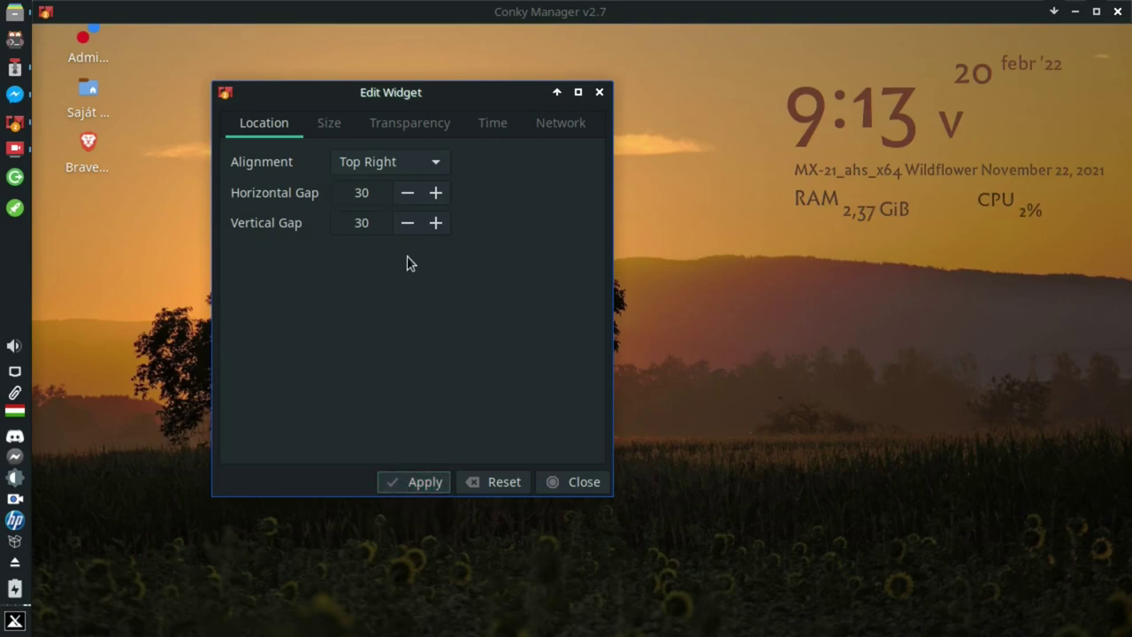
Step: Examine the widget's size settings and the desktop's context menu without changing anything
{"action": "left_click", "coordinate": [315, 129]}
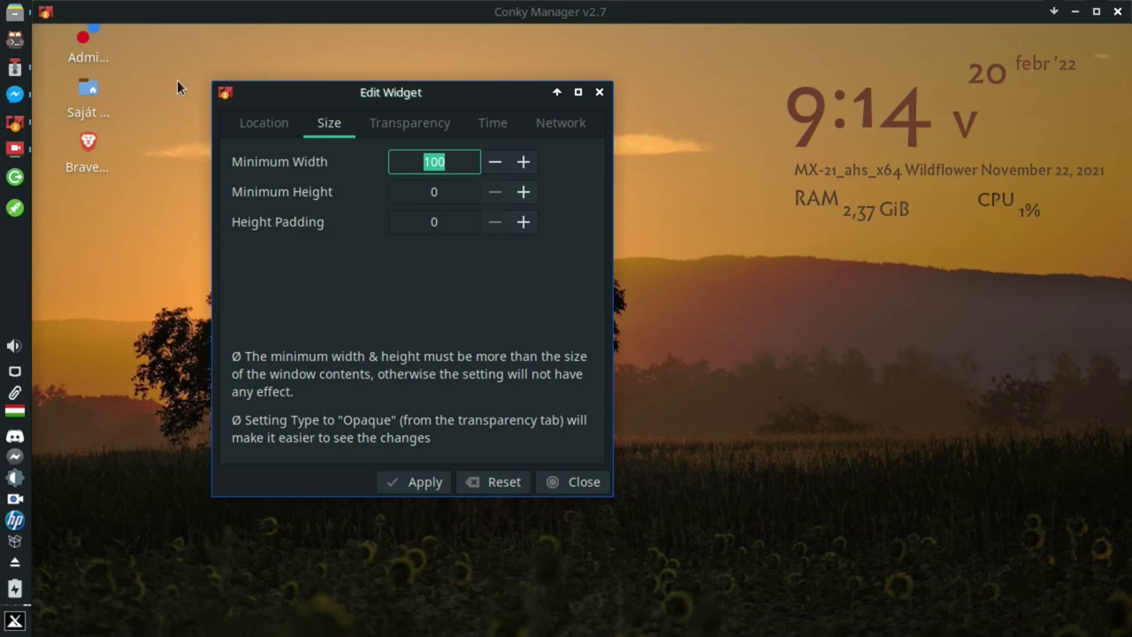
{"action": "right_click", "coordinate": [153, 193]}
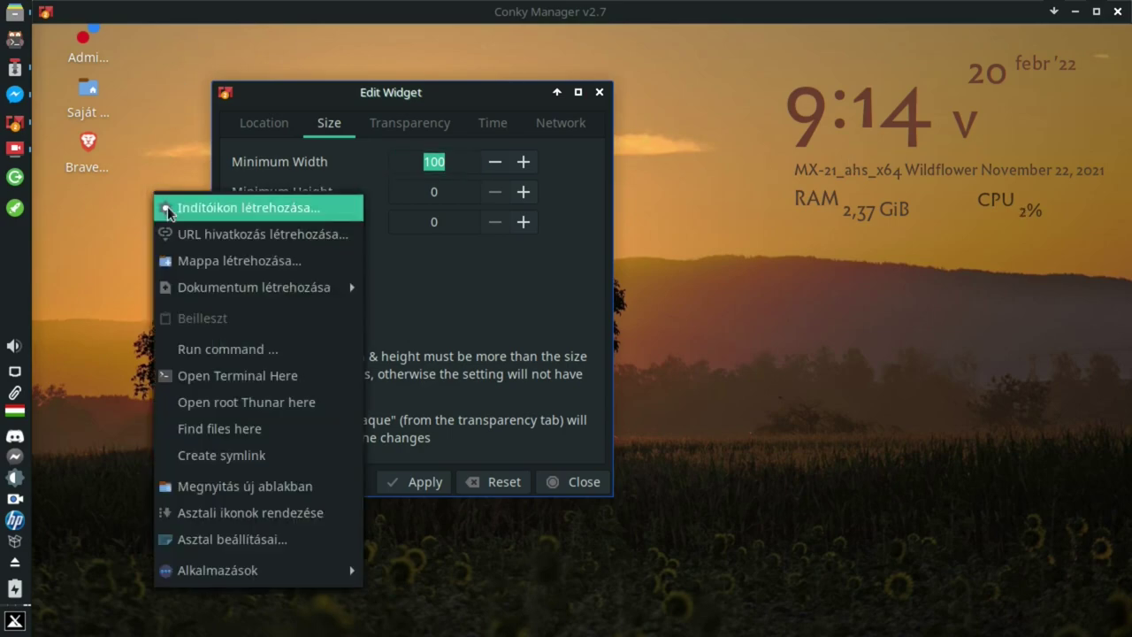
{"action": "left_click", "coordinate": [711, 514]}
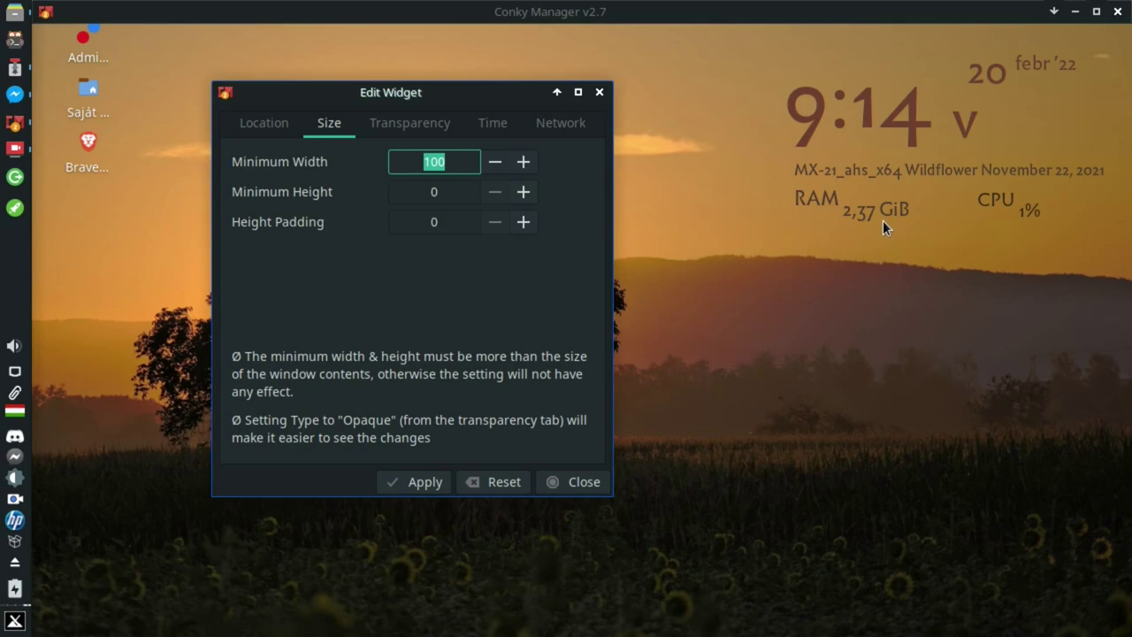
{"action": "right_click", "coordinate": [810, 497]}
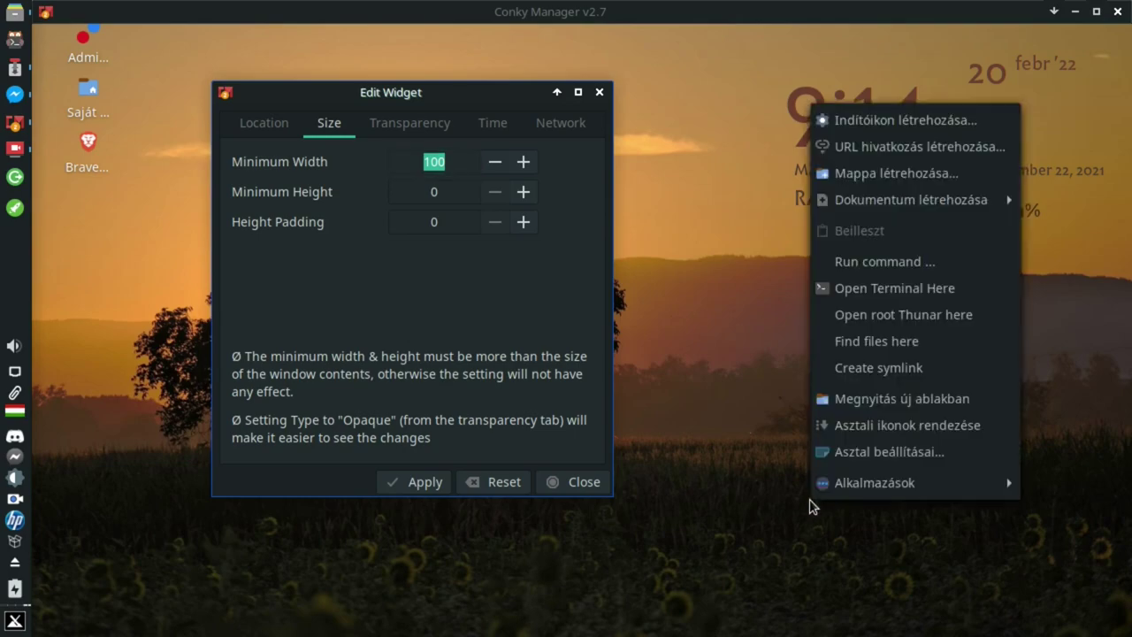
{"action": "left_click", "coordinate": [758, 529]}
{"action": "right_click", "coordinate": [757, 529]}
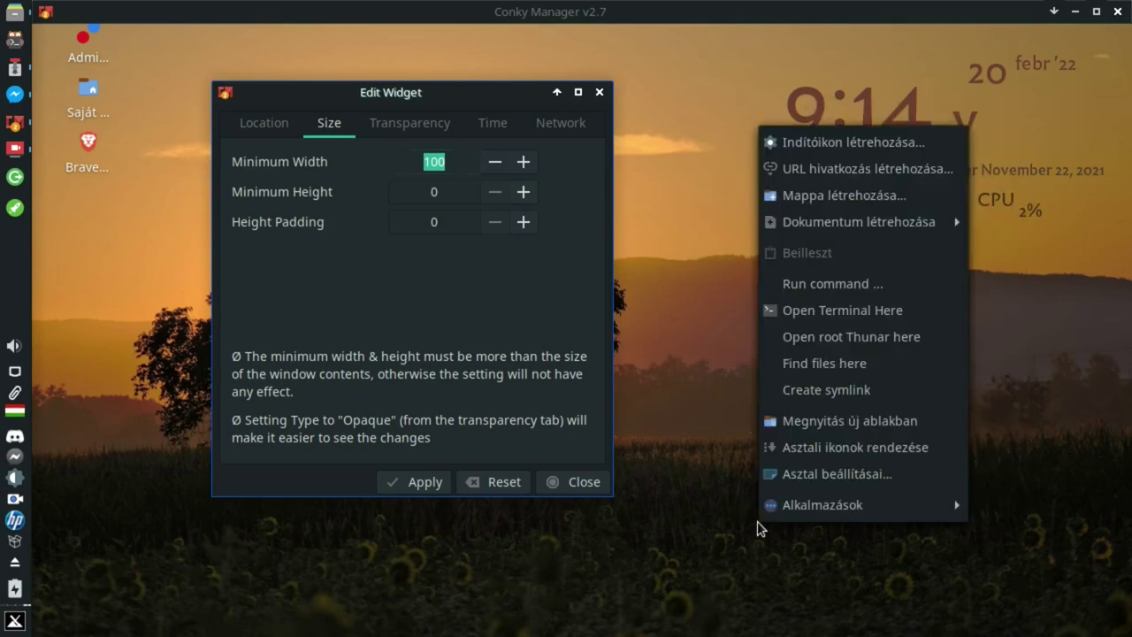
{"action": "left_click", "coordinate": [758, 529]}
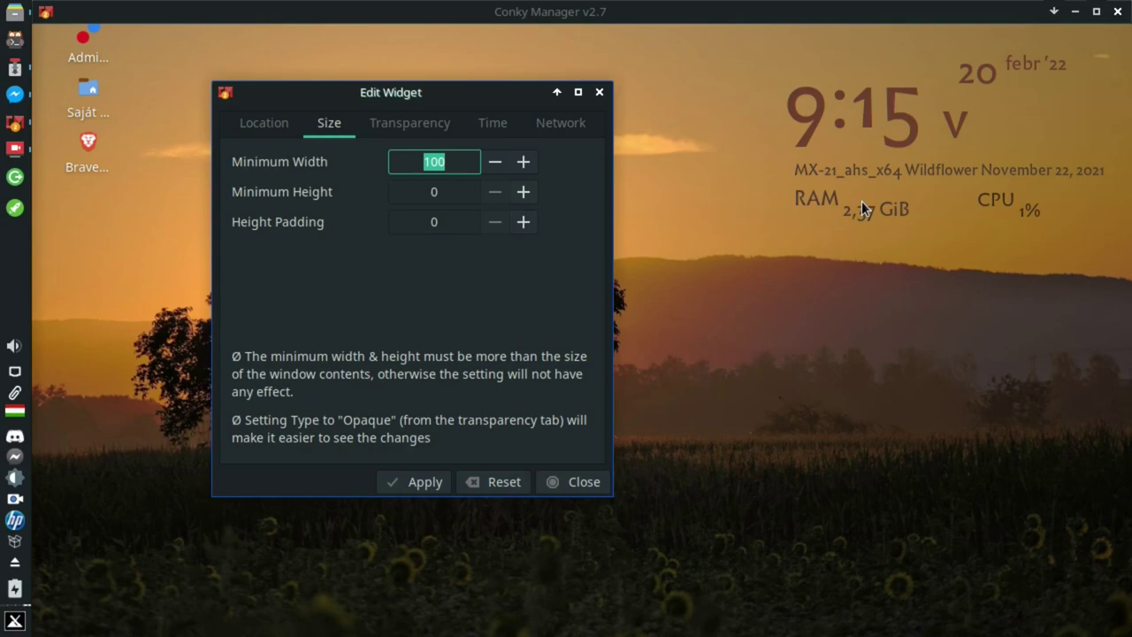
Step: Review the widget's transparency types and try the Pseudo-Transparent type on the clock
{"action": "left_click", "coordinate": [408, 127]}
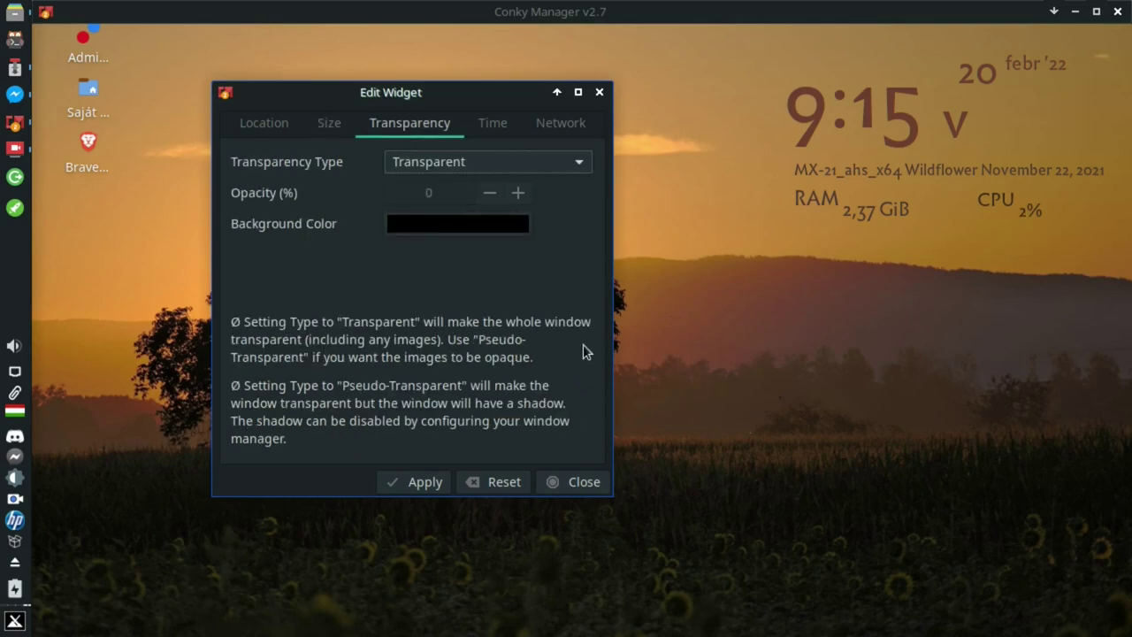
{"action": "left_click", "coordinate": [555, 162]}
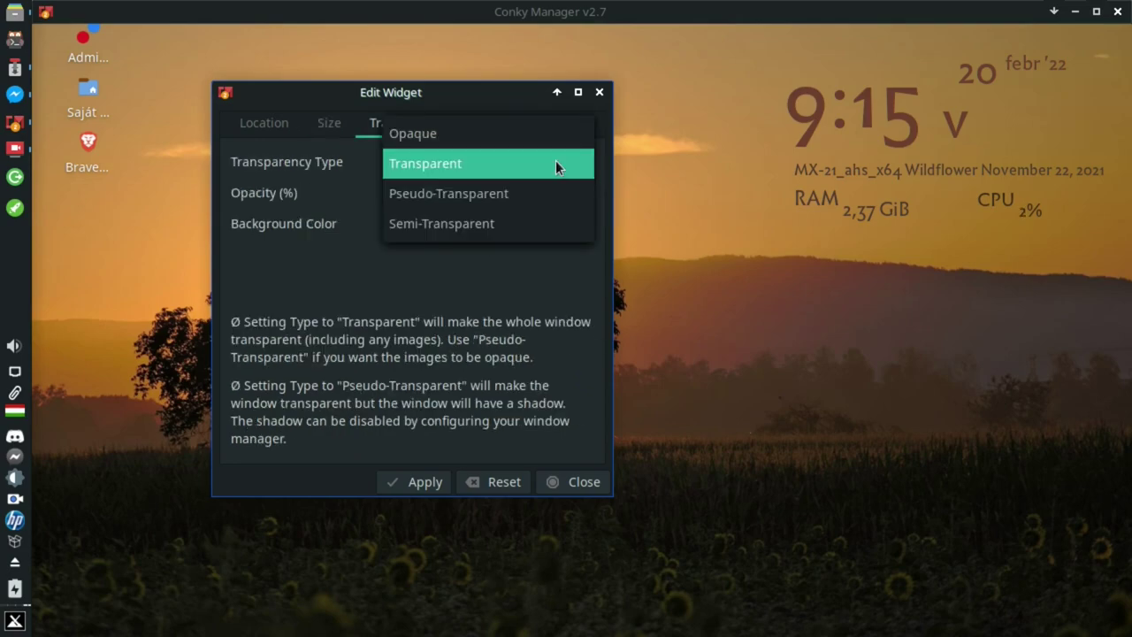
{"action": "left_click", "coordinate": [557, 167]}
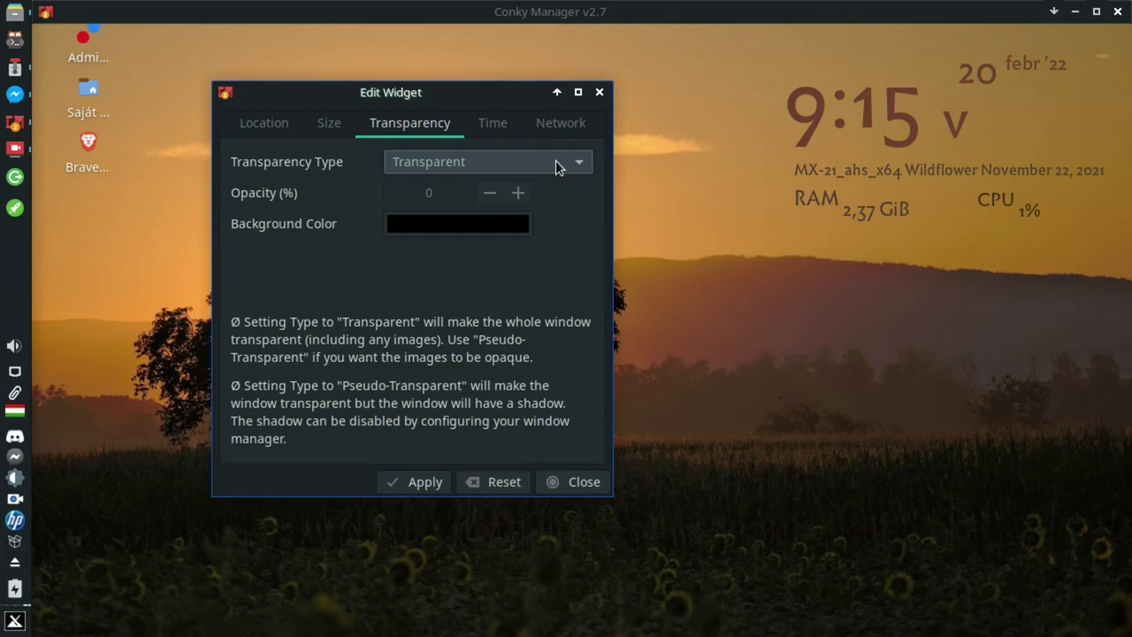
{"action": "left_click", "coordinate": [514, 167]}
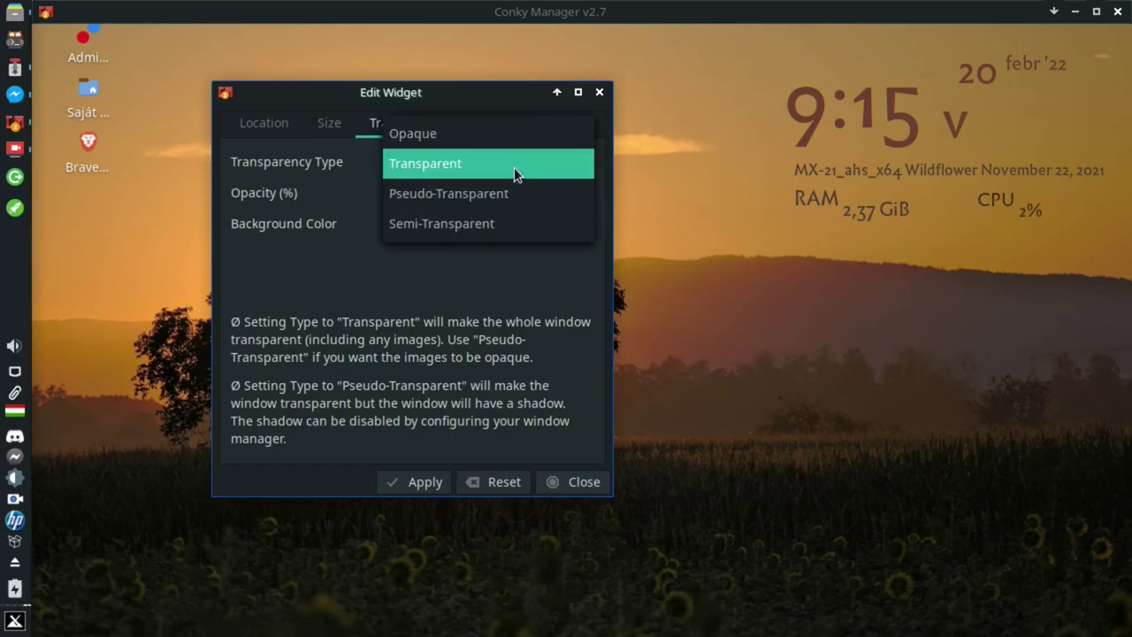
{"action": "left_click", "coordinate": [497, 192]}
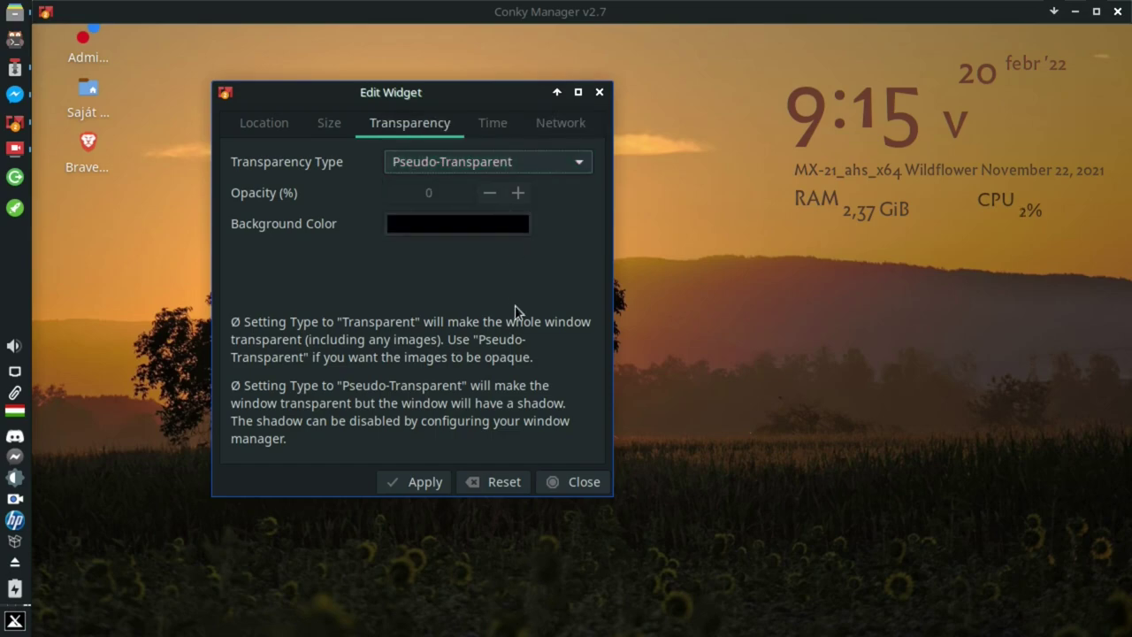
{"action": "left_click", "coordinate": [394, 481]}
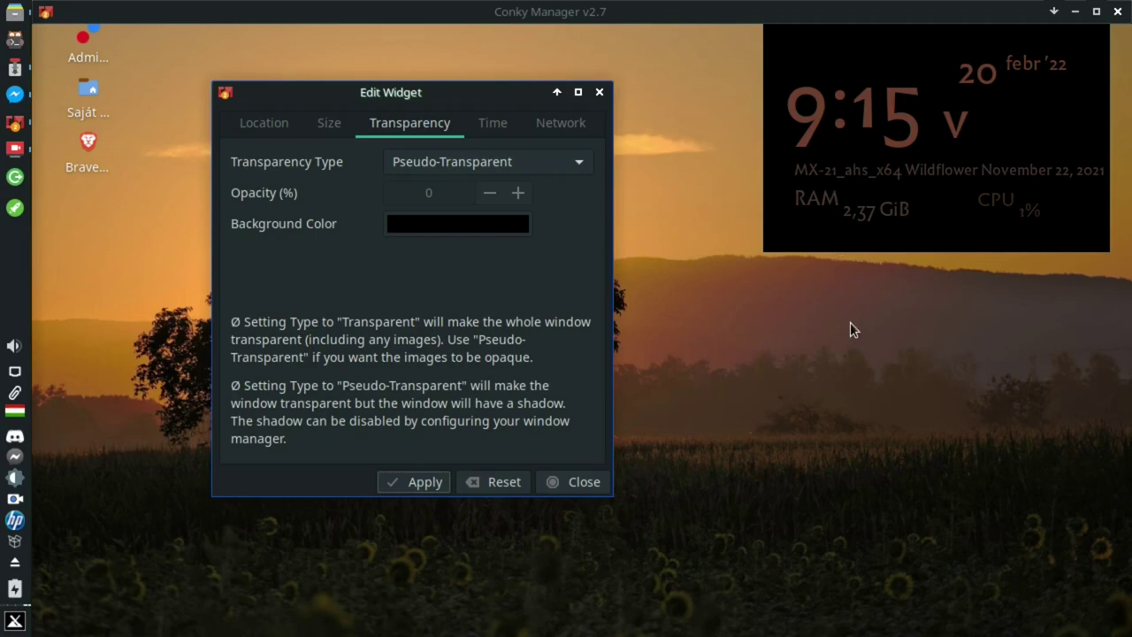
Step: Try the Semi-Transparent type at 0% and 20% opacity on the clock, and return it to Transparent
{"action": "left_click", "coordinate": [521, 170]}
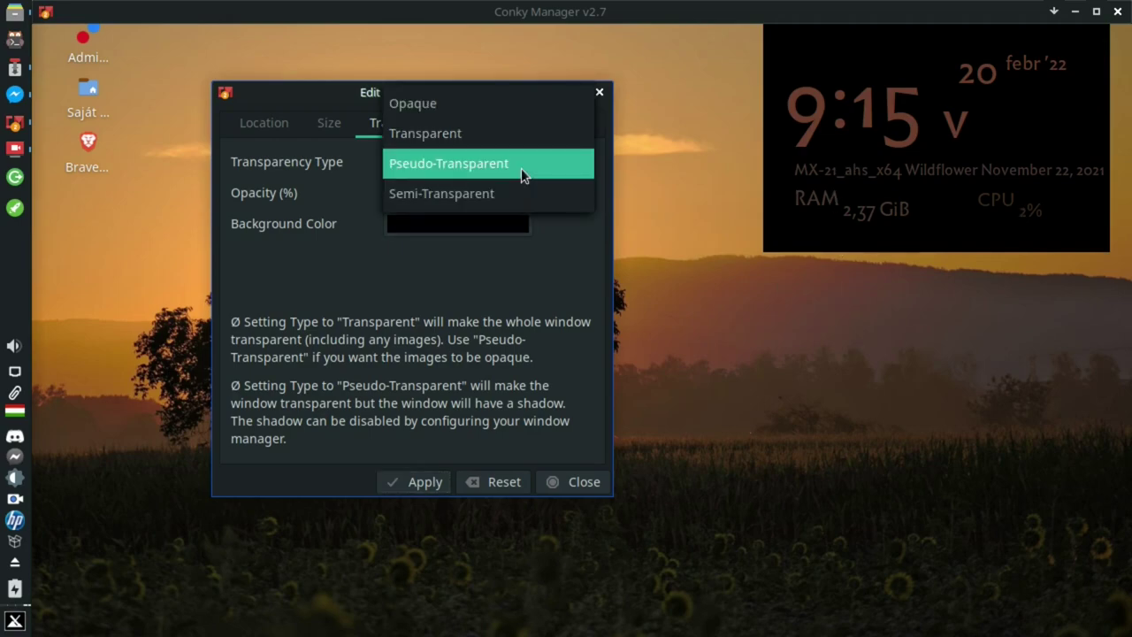
{"action": "left_click", "coordinate": [442, 193]}
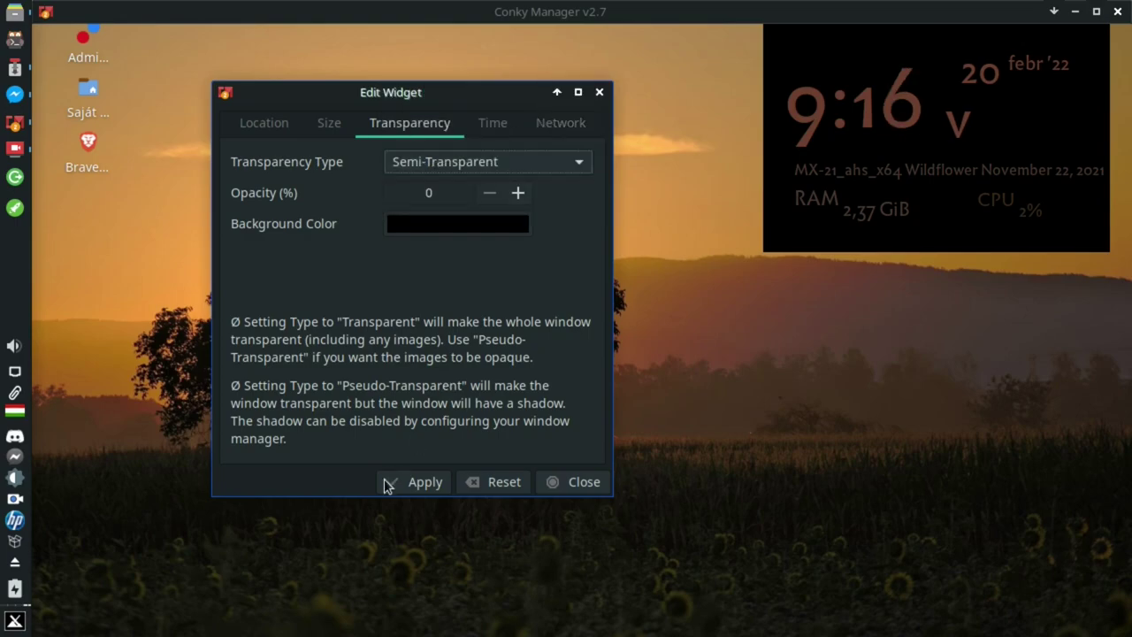
{"action": "left_click", "coordinate": [384, 482]}
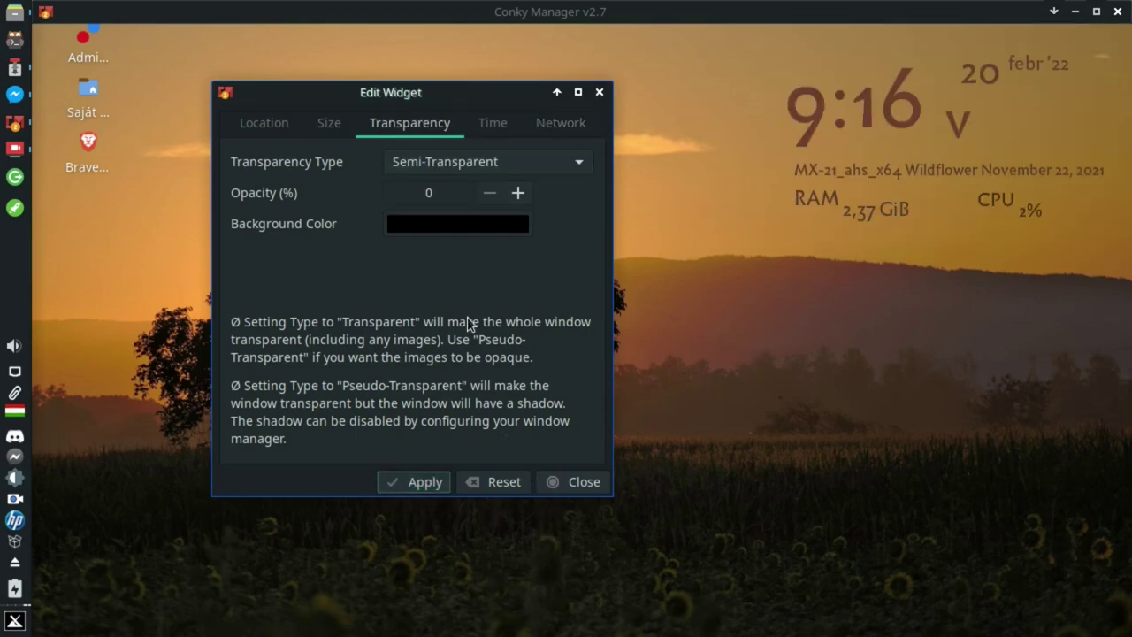
{"action": "left_click", "coordinate": [488, 197]}
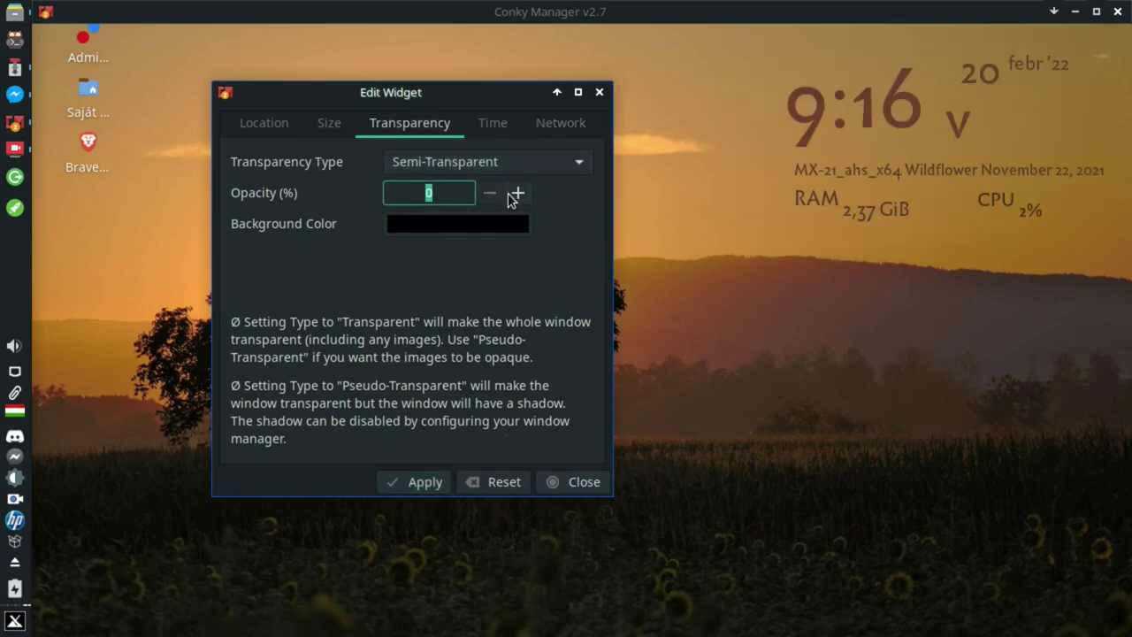
{"action": "left_click", "coordinate": [517, 193]}
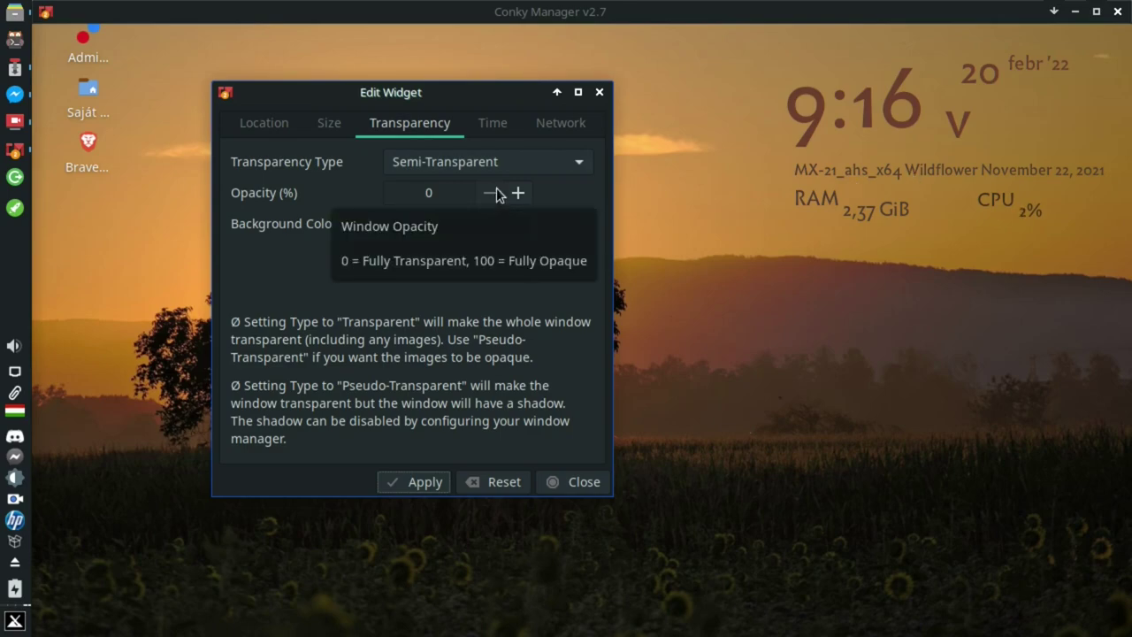
{"action": "left_click", "coordinate": [416, 482]}
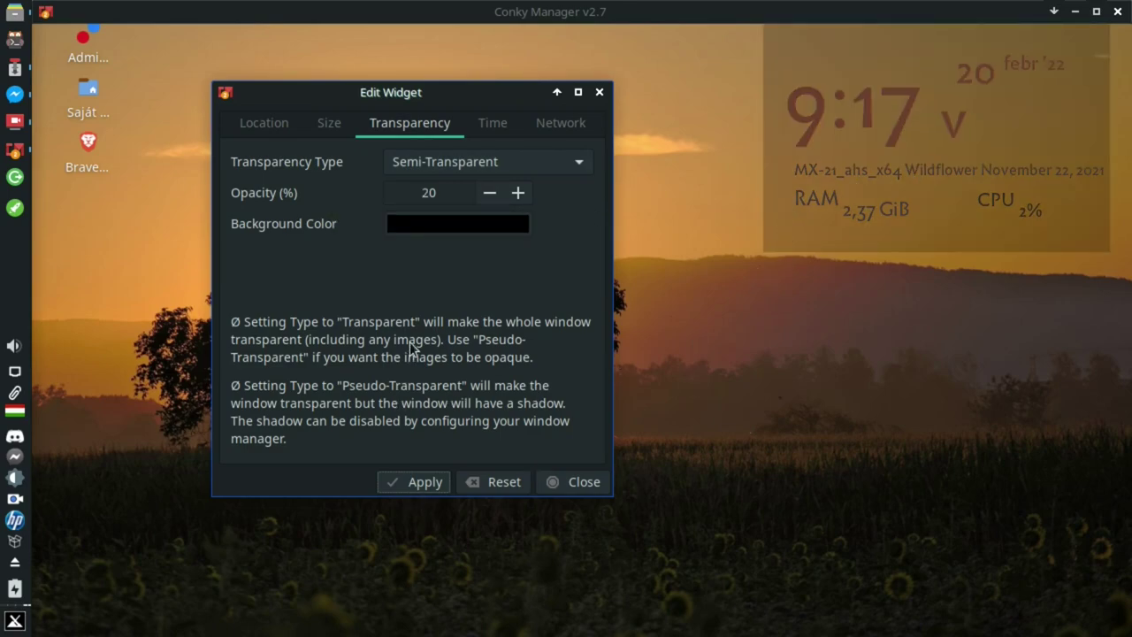
{"action": "left_click", "coordinate": [483, 170]}
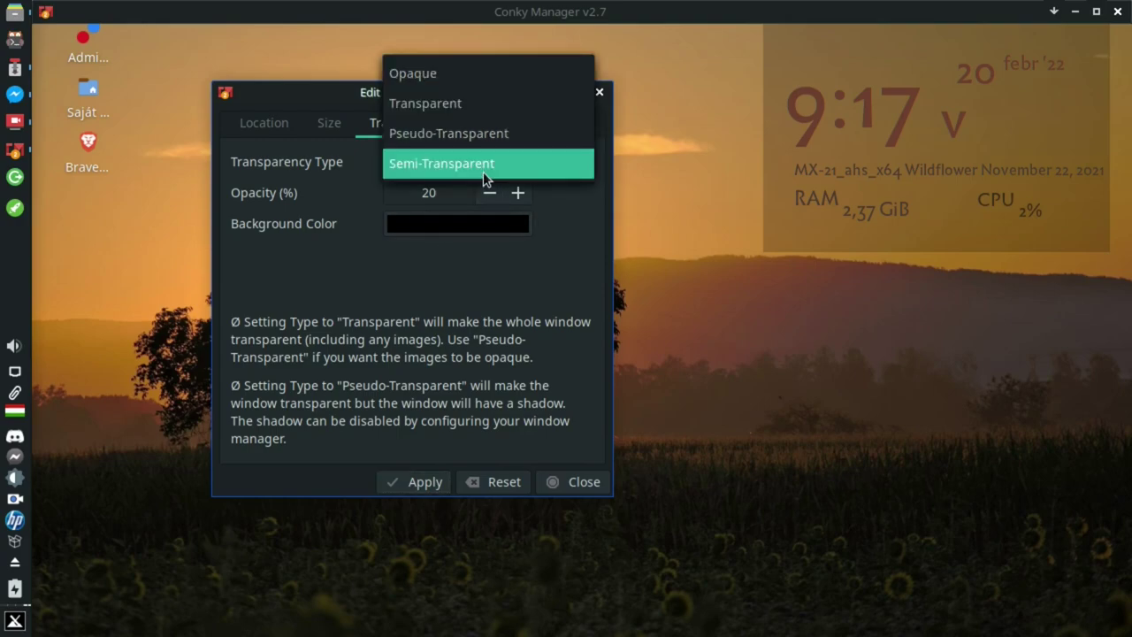
{"action": "left_click", "coordinate": [451, 102]}
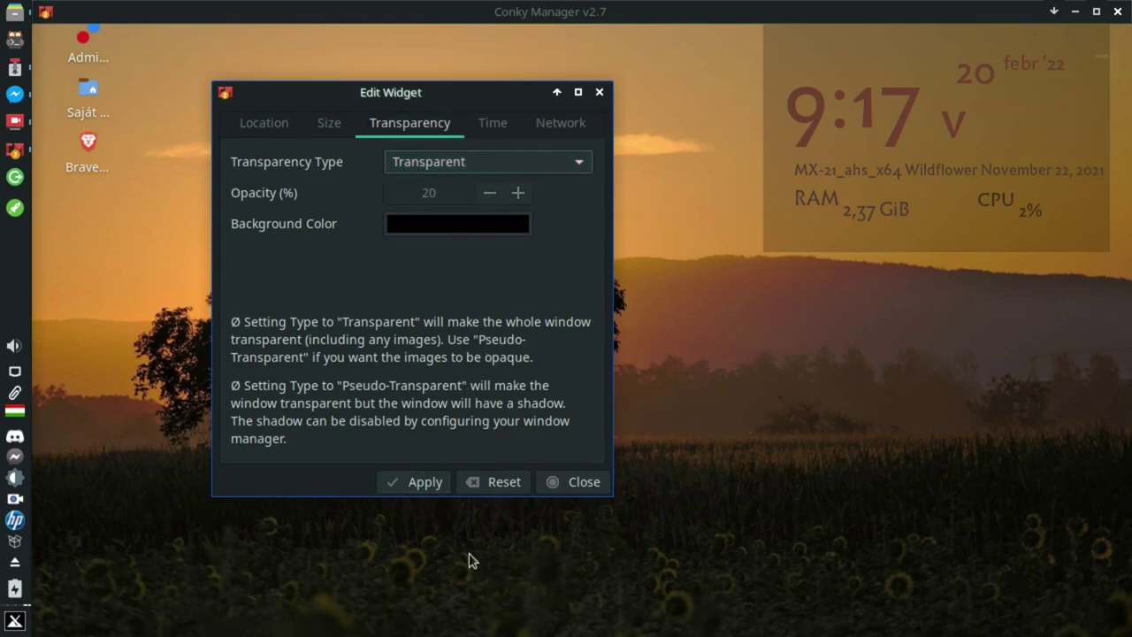
{"action": "left_click", "coordinate": [398, 480]}
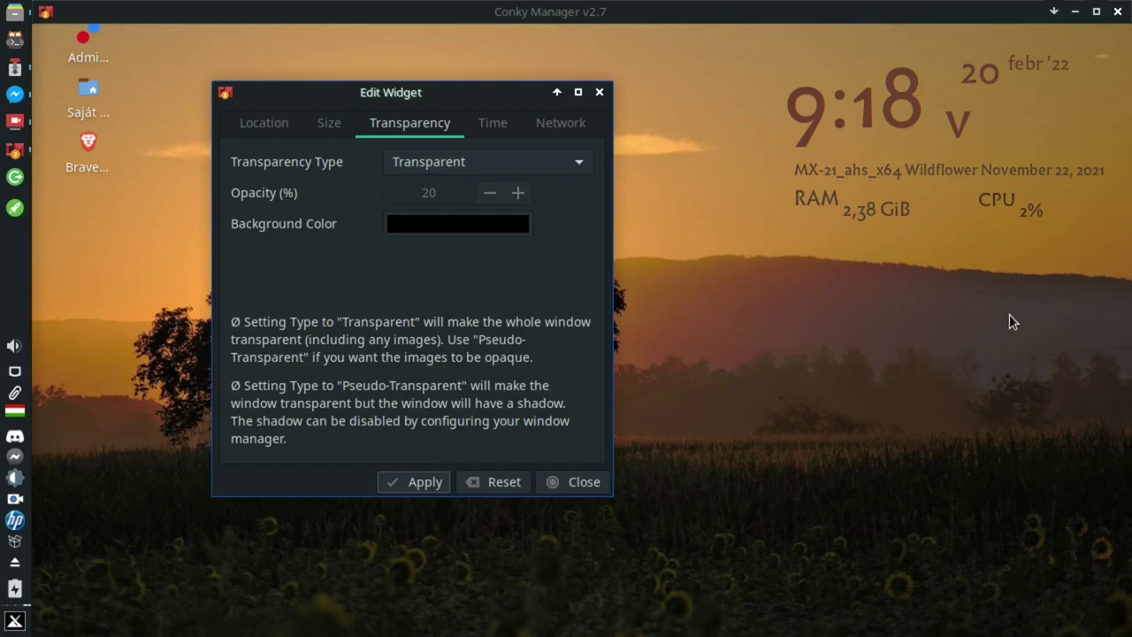
Step: View the widget's time format and network settings, and close the widget editor
{"action": "left_click", "coordinate": [491, 123]}
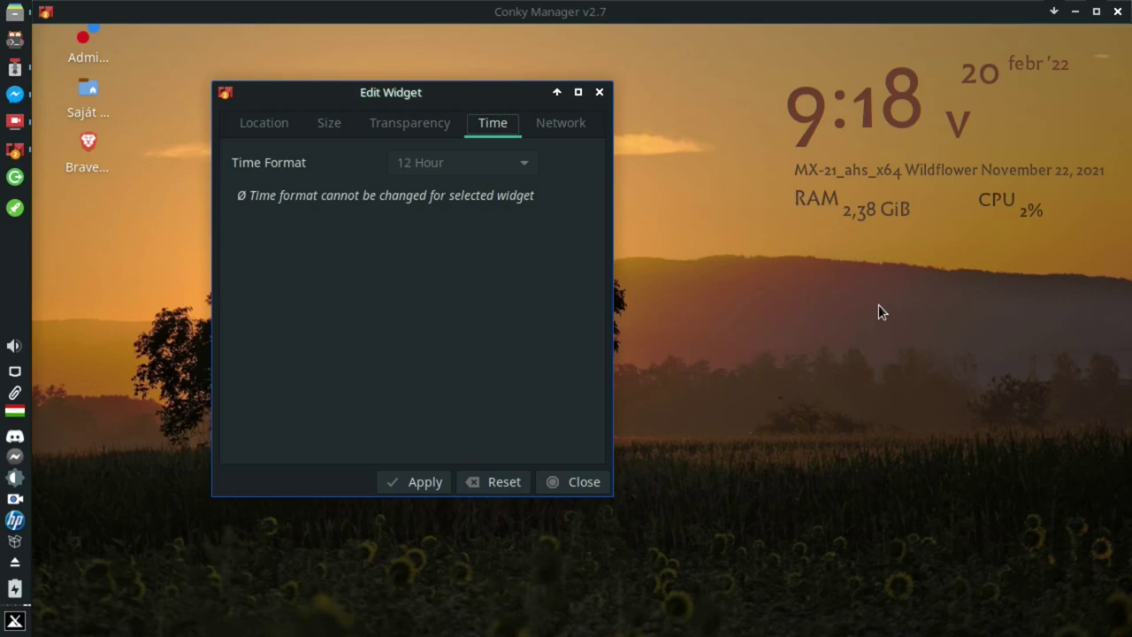
{"action": "left_click", "coordinate": [552, 126]}
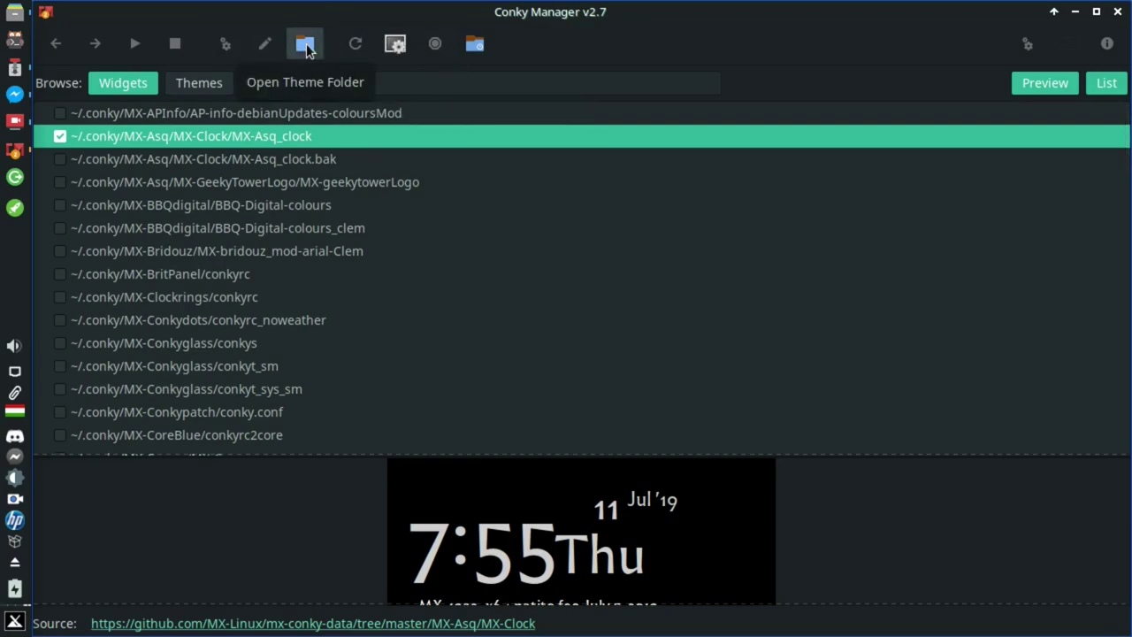
Step: Generate a new preview image for MX-Asq_clock, and view the previews of MX-Clockrings/conkyrc and BBQ-Digital-colours
{"action": "left_click", "coordinate": [395, 44]}
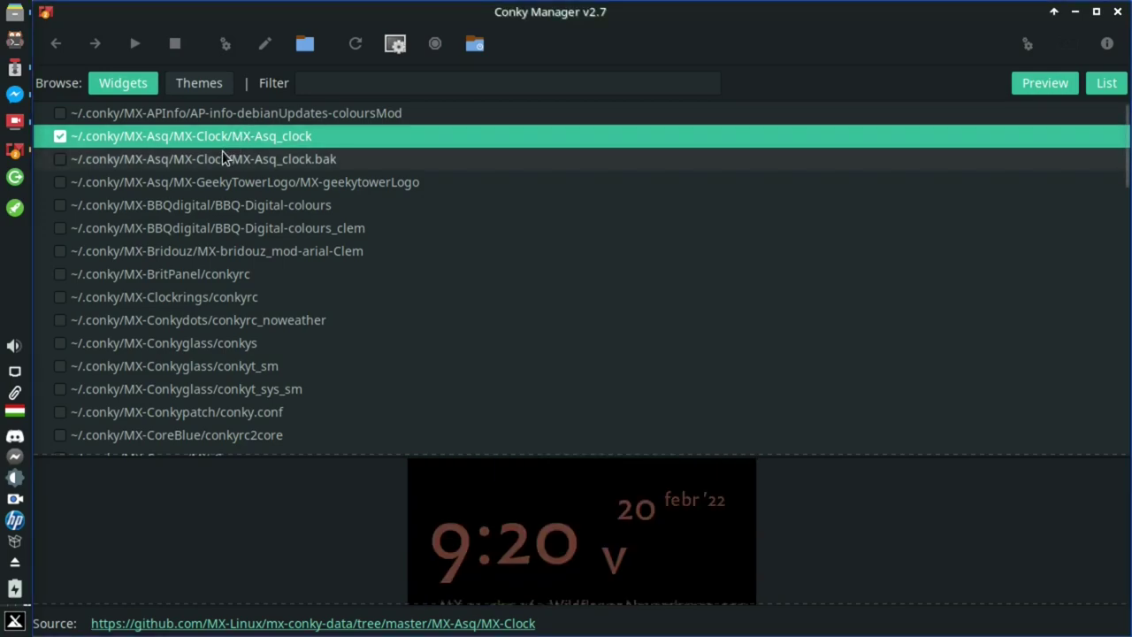
{"action": "left_click", "coordinate": [253, 294]}
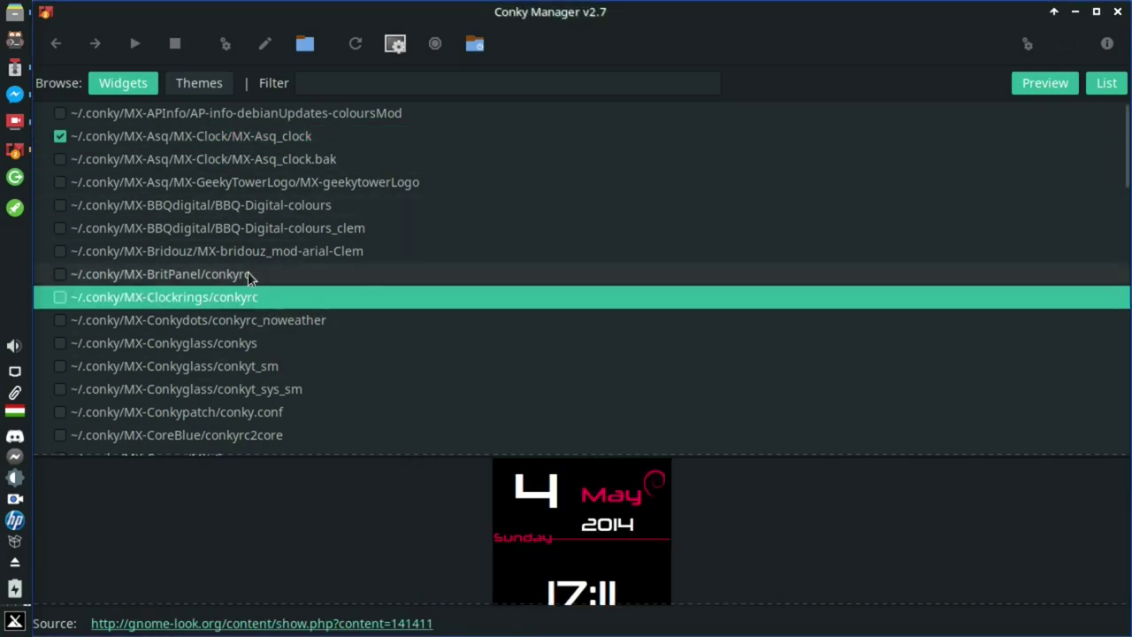
{"action": "left_click", "coordinate": [237, 208]}
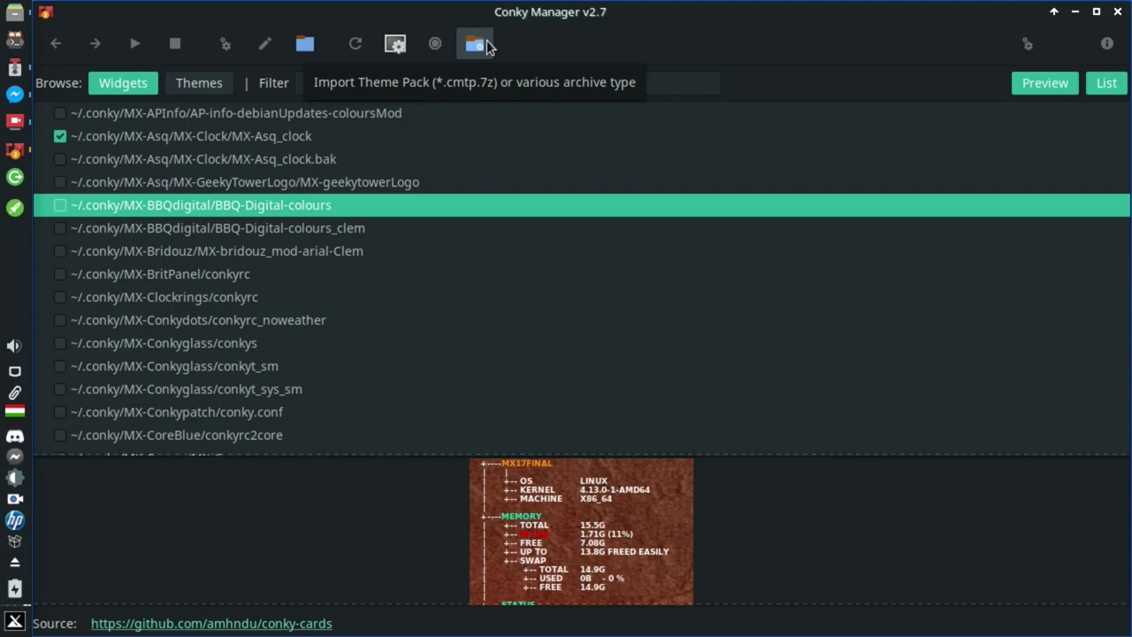
Step: Hide and show again the widget preview area and the widget list to compare the layouts
{"action": "left_click", "coordinate": [1044, 82]}
{"action": "left_click", "coordinate": [1045, 82]}
{"action": "left_click", "coordinate": [1045, 83]}
{"action": "left_click", "coordinate": [1045, 83]}
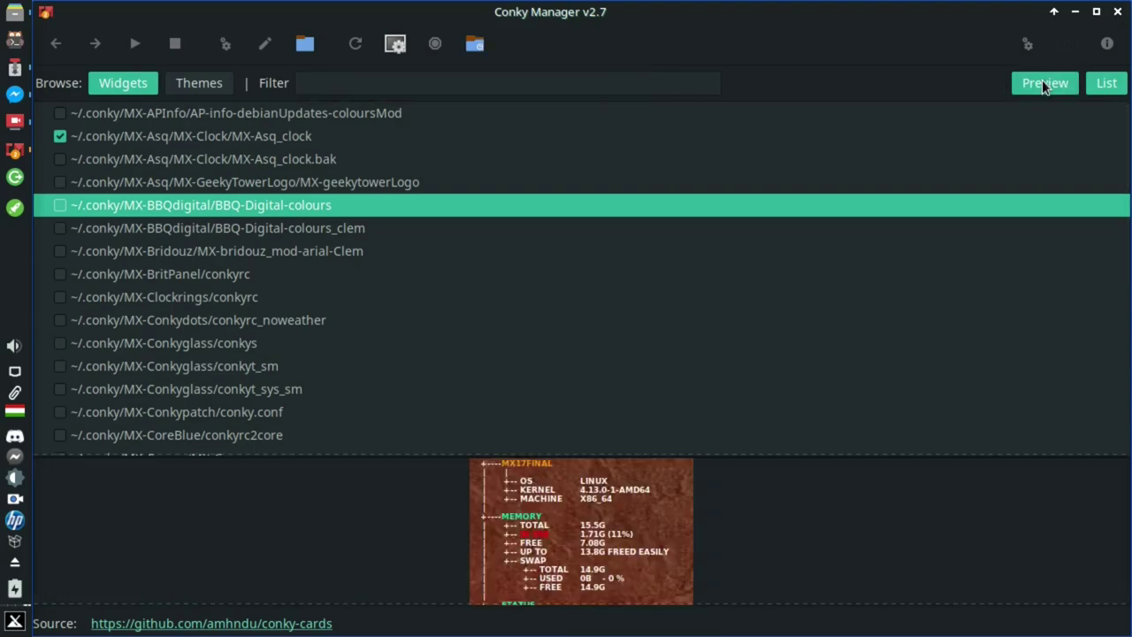
{"action": "left_click", "coordinate": [1107, 82]}
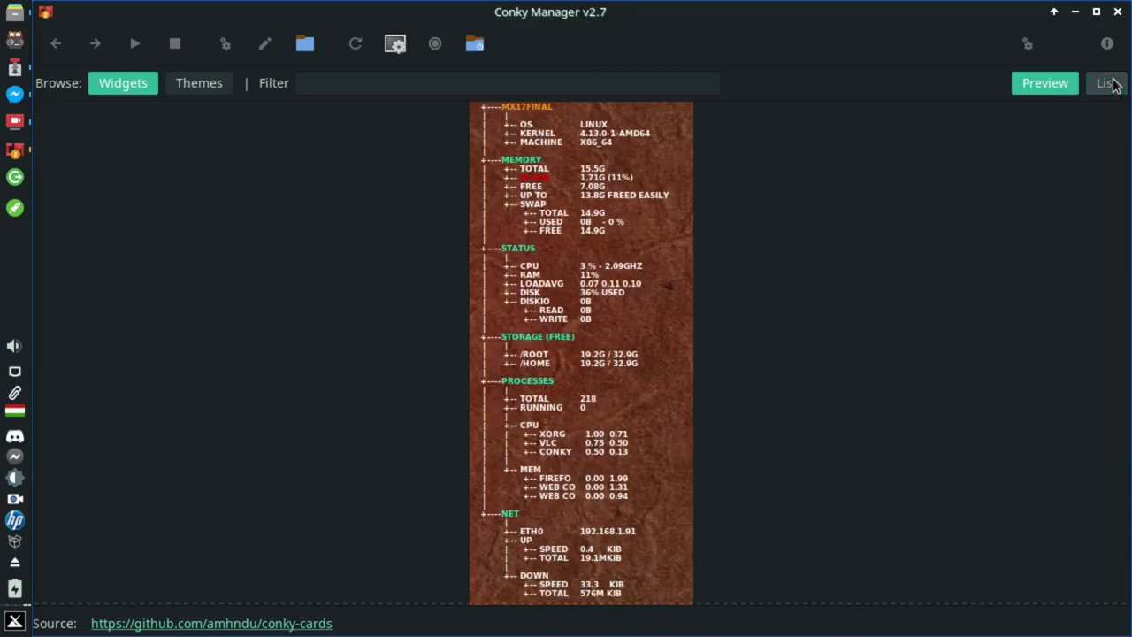
{"action": "left_click", "coordinate": [1109, 82]}
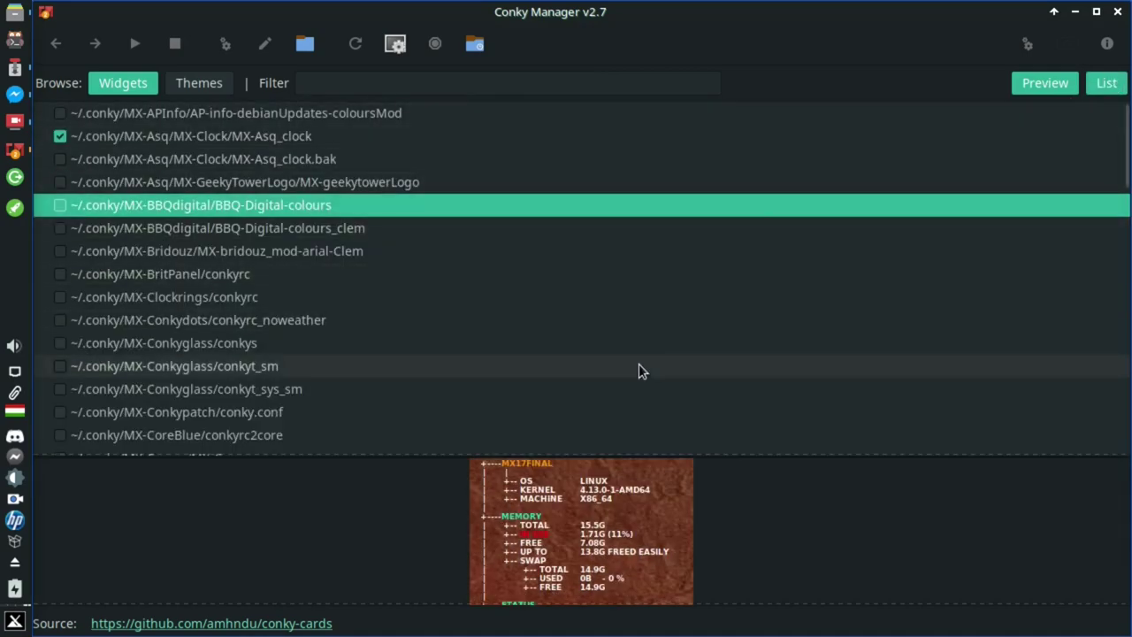